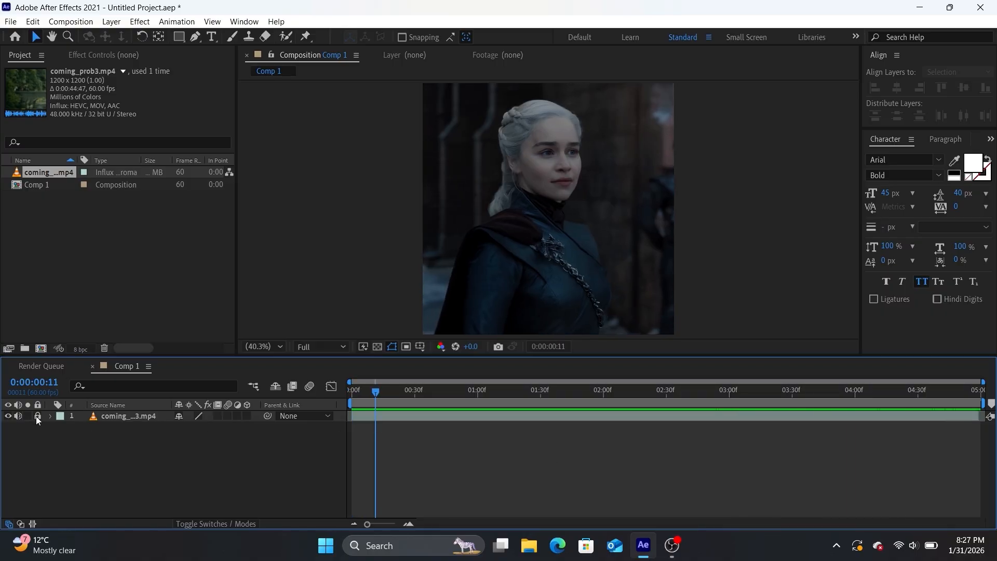
Reveal the audio waveform of the coming_prob3.mp4 layer and lock that layer
{"action": "left_click", "coordinate": [103, 416]}
{"action": "key", "text": "l"}
{"action": "key", "text": "l"}
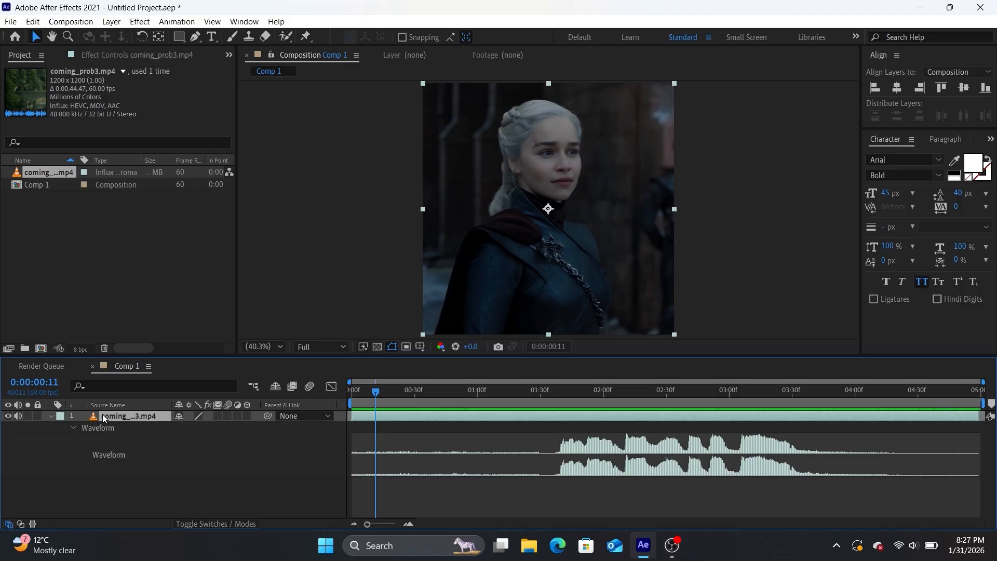
{"action": "left_click", "coordinate": [37, 416]}
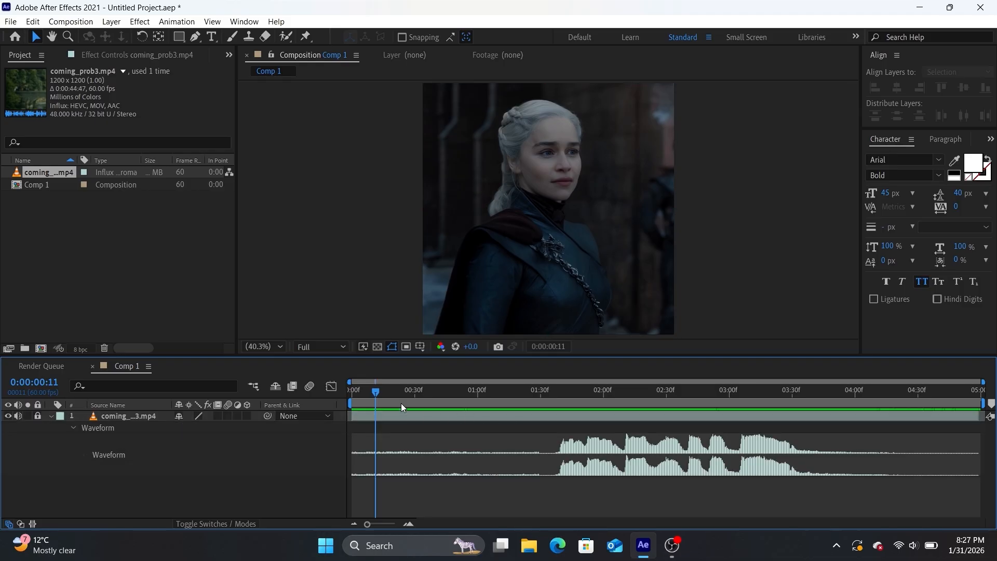
Add a text layer reading "but" at 0:00:01:37, beside the woman's neck, and view the composition at 100%
{"action": "left_click", "coordinate": [555, 406]}
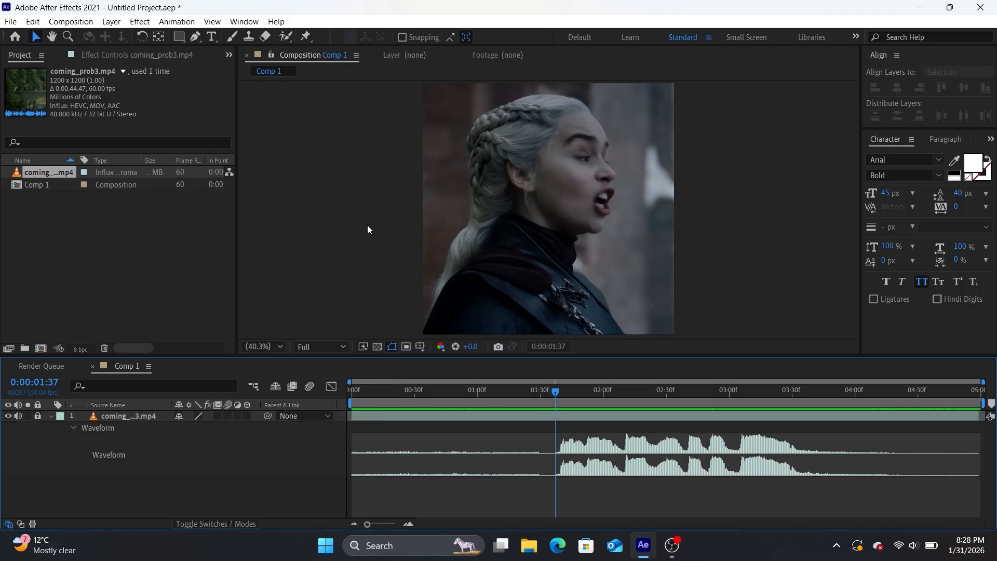
{"action": "left_click", "coordinate": [210, 38]}
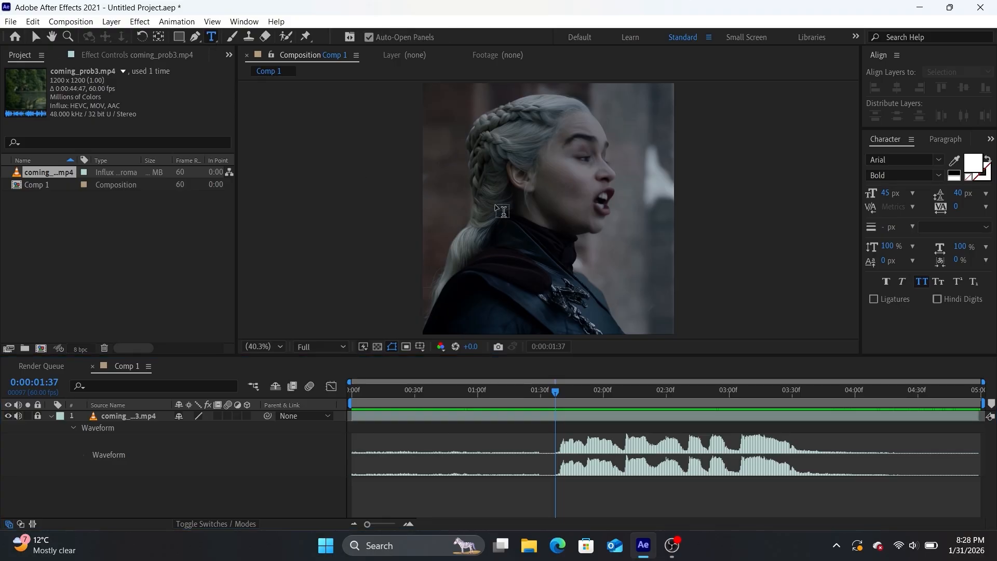
{"action": "left_click", "coordinate": [496, 202]}
{"action": "type", "text": "bu"}
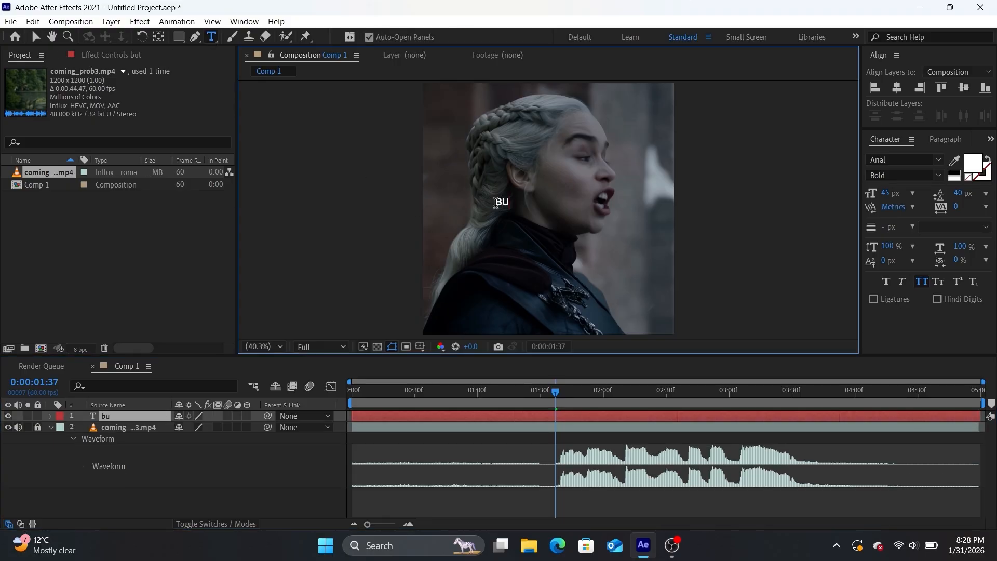
{"action": "left_click", "coordinate": [265, 347]}
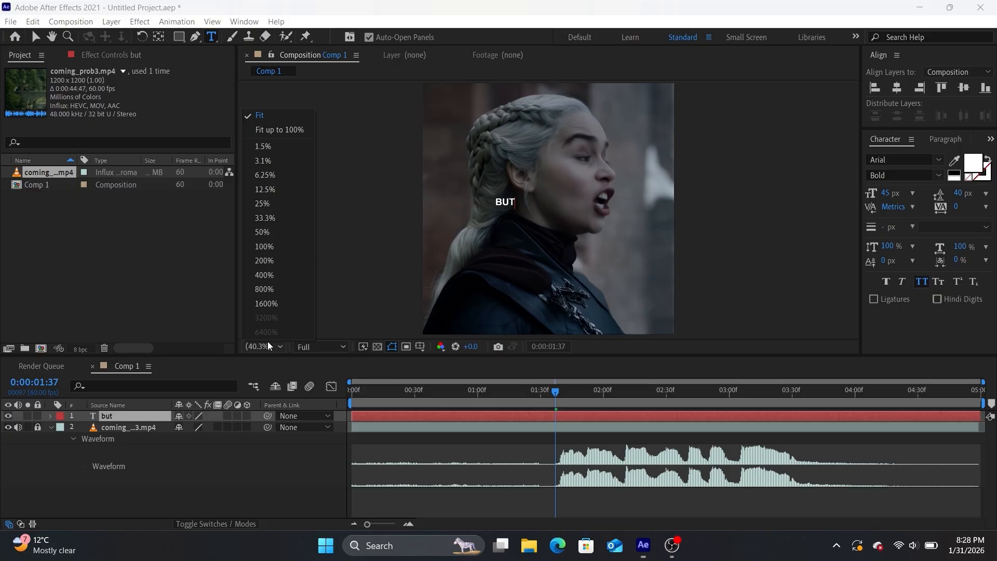
{"action": "left_click", "coordinate": [306, 246]}
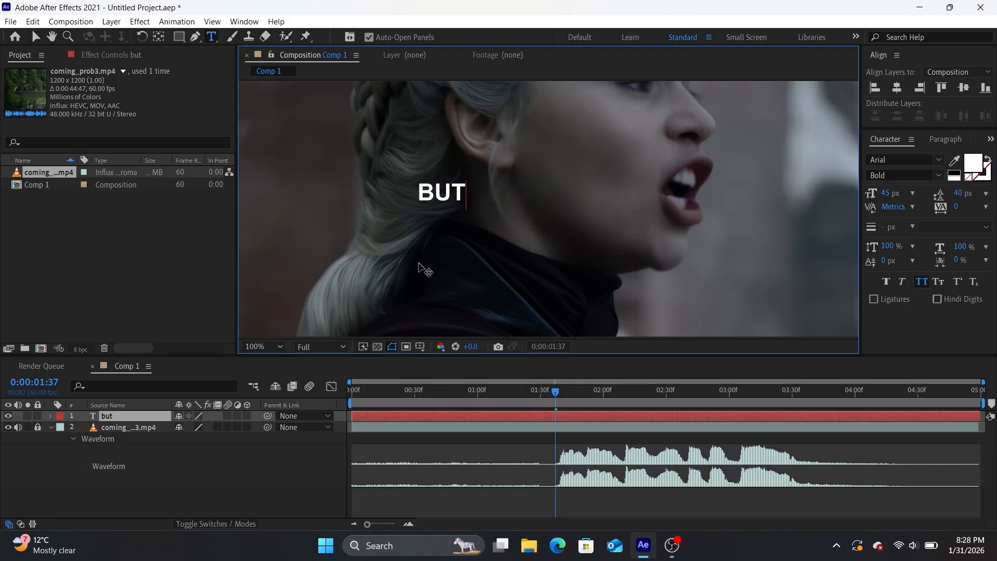
Split the "but" text layer at the current time and delete the earlier part
{"action": "left_click", "coordinate": [578, 413]}
{"action": "key", "text": "ctrl+shift+d"}
{"action": "left_click", "coordinate": [544, 424]}
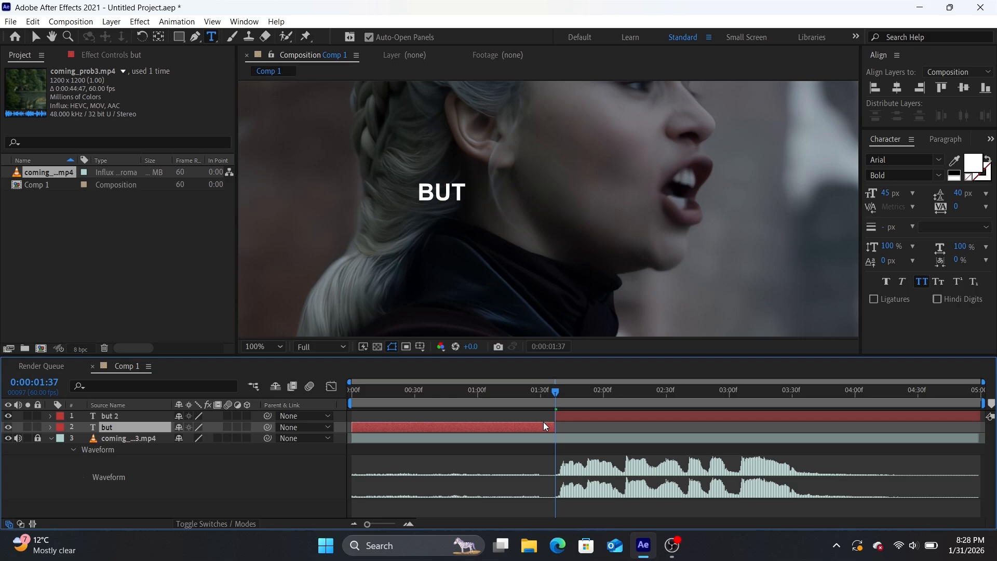
{"action": "key", "text": "Delete"}
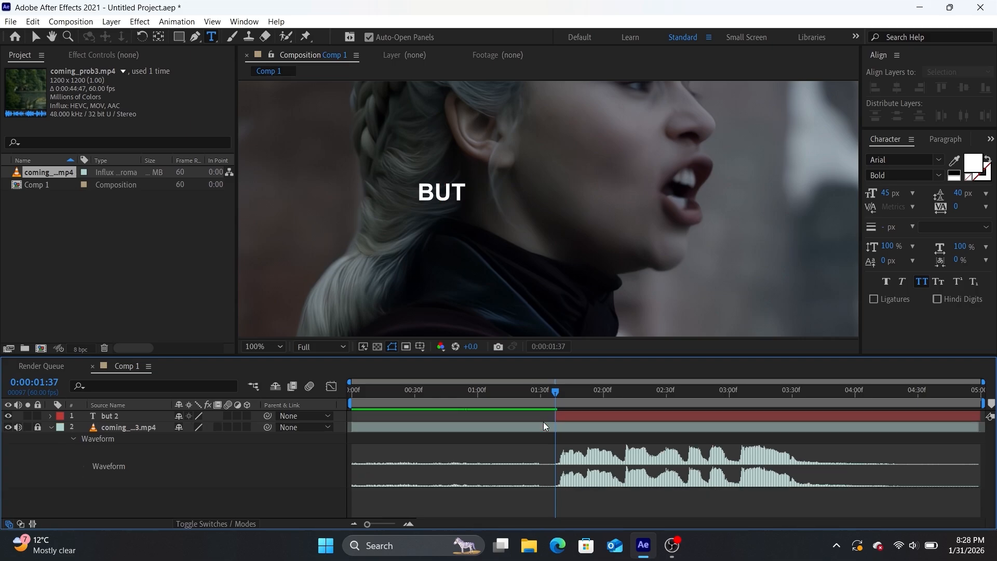
Trim the start of the remaining BUT text layer to 0:00:01:39, where the speech begins in the waveform
{"action": "left_click", "coordinate": [411, 521]}
{"action": "left_click_drag", "start_coordinate": [558, 403], "coordinate": [563, 407]}
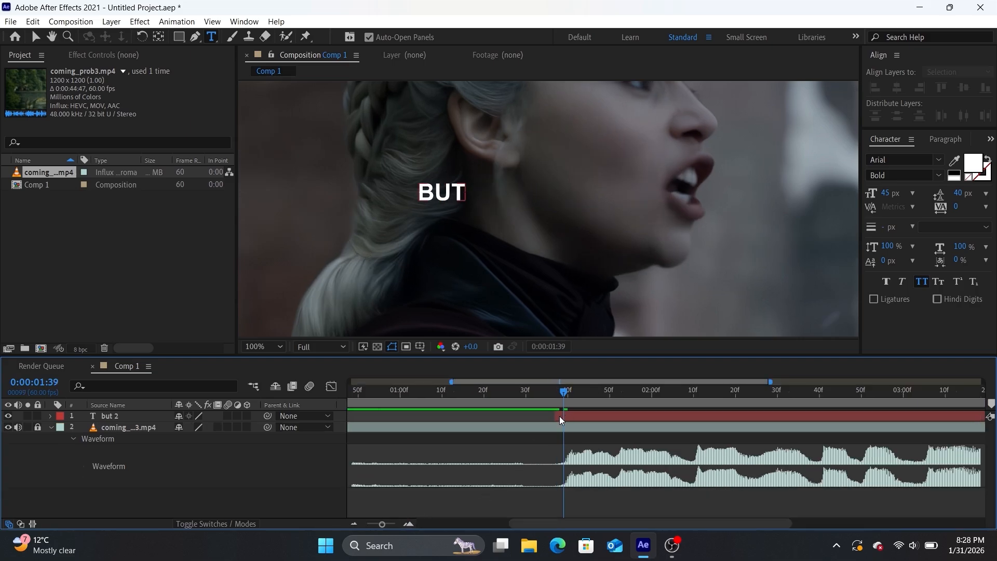
{"action": "left_click", "coordinate": [560, 415]}
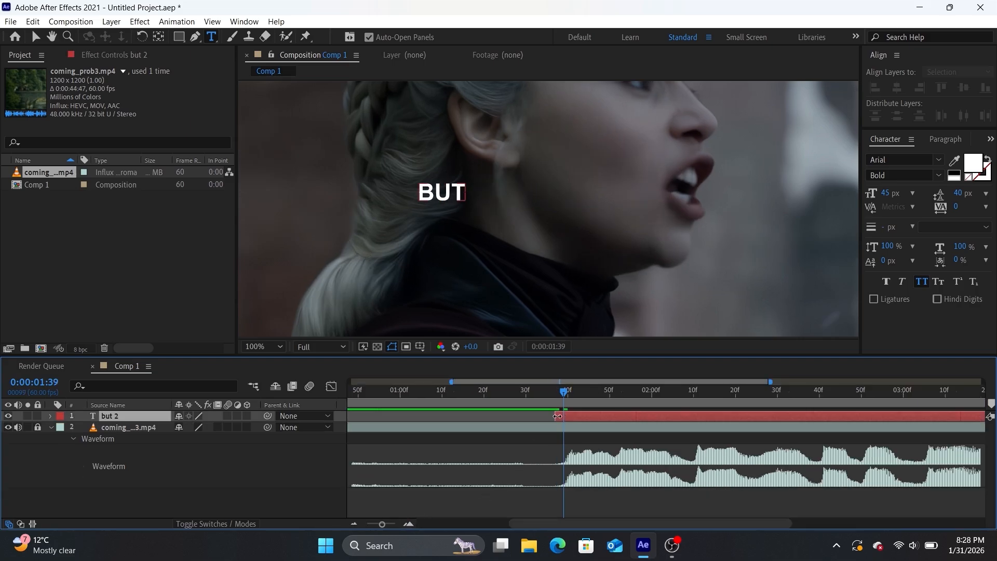
Make the BUT text a 3D layer and set its Y orientation to 330°
{"action": "left_click", "coordinate": [247, 415]}
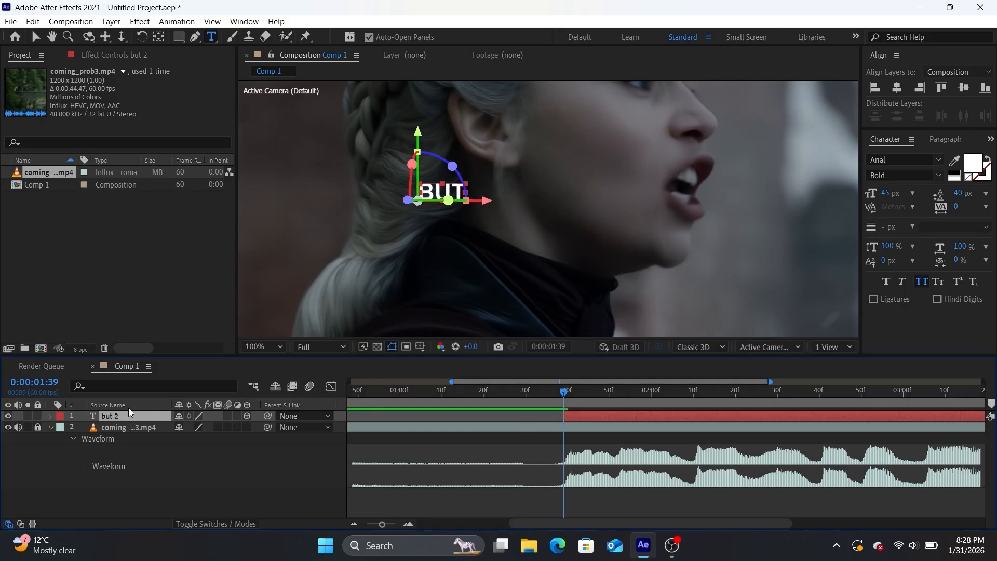
{"action": "left_click", "coordinate": [51, 415]}
{"action": "left_click", "coordinate": [61, 439]}
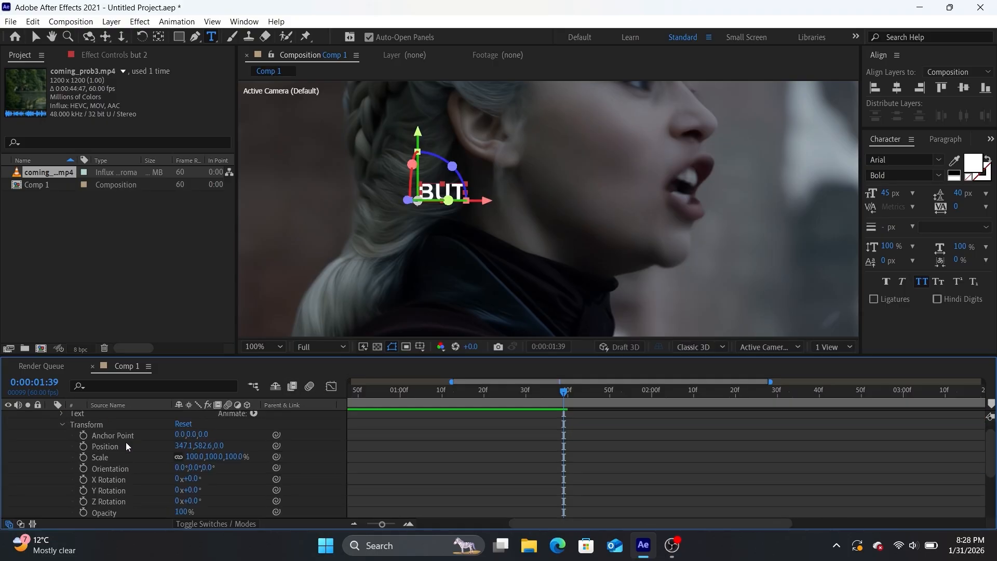
{"action": "left_click", "coordinate": [194, 468]}
{"action": "type", "text": "330"}
{"action": "key", "text": "Return"}
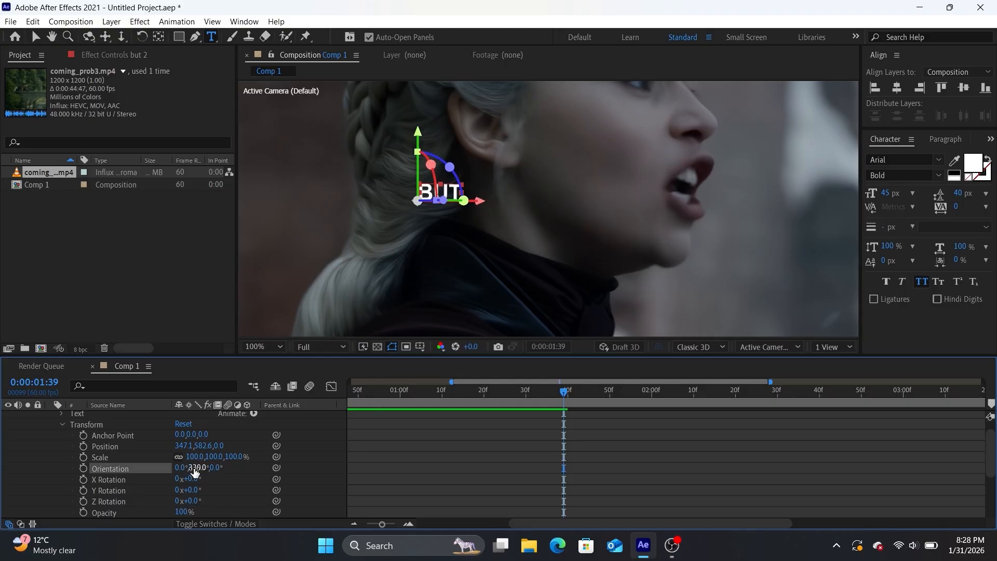
Set the BUT layer's X rotation to -35° and collapse its transform properties
{"action": "left_click", "coordinate": [192, 479]}
{"action": "type", "text": "-45"}
{"action": "key", "text": "Return"}
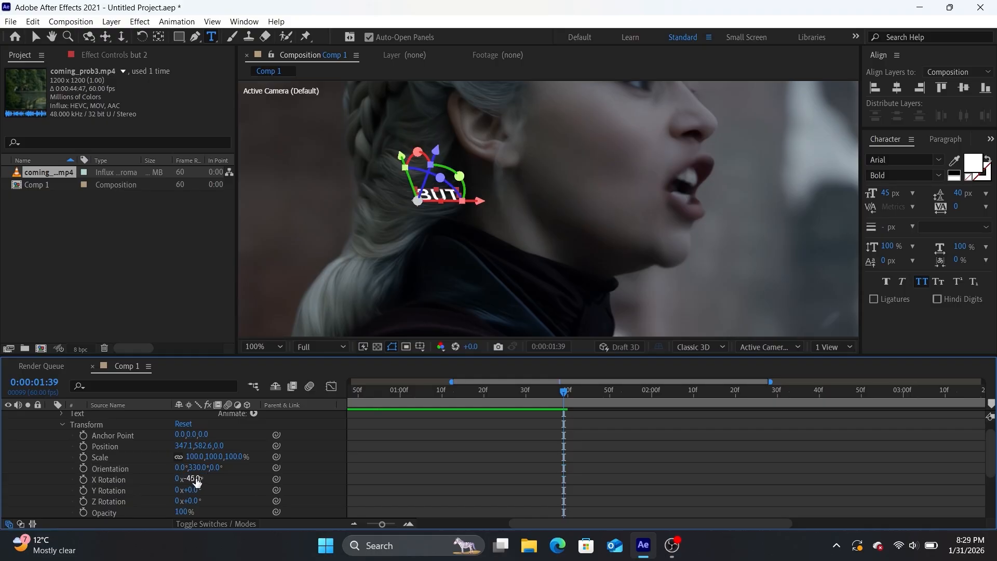
{"action": "left_click_drag", "start_coordinate": [196, 479], "coordinate": [200, 478]}
{"action": "left_click", "coordinate": [200, 476]}
{"action": "type", "text": "5"}
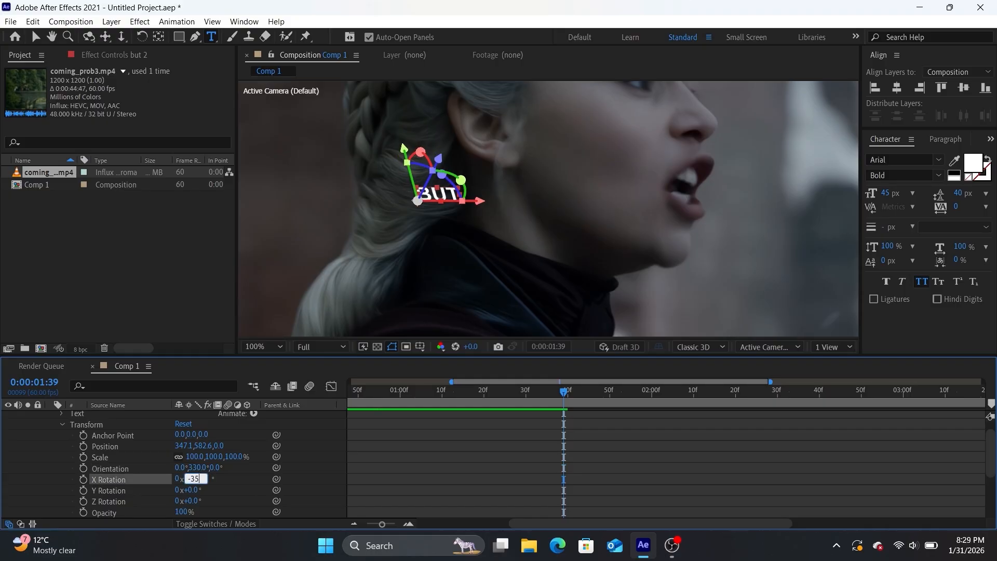
{"action": "key", "text": "Return"}
{"action": "scroll", "coordinate": [546, 449], "scroll_direction": "up", "scroll_amount": 1}
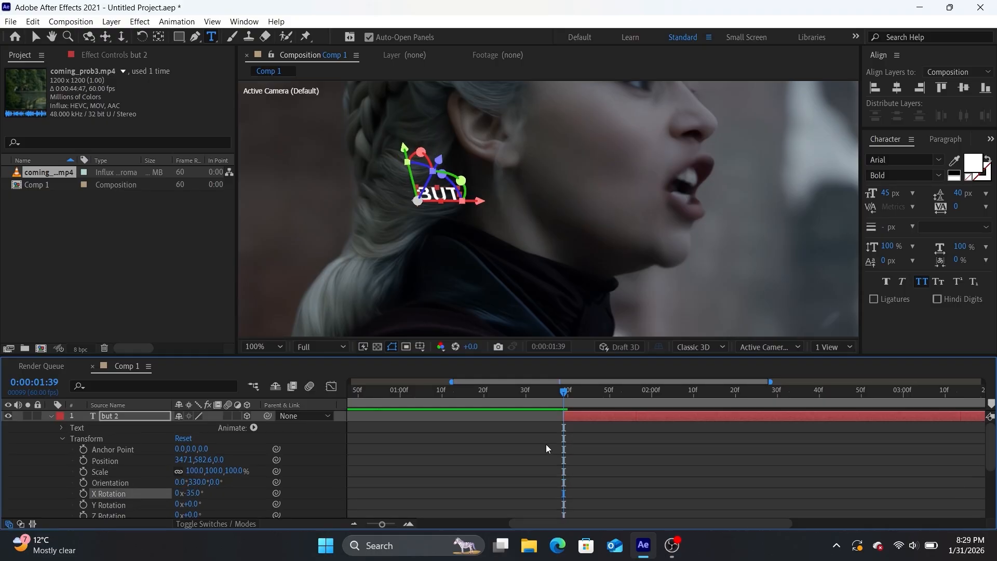
{"action": "key", "text": "u"}
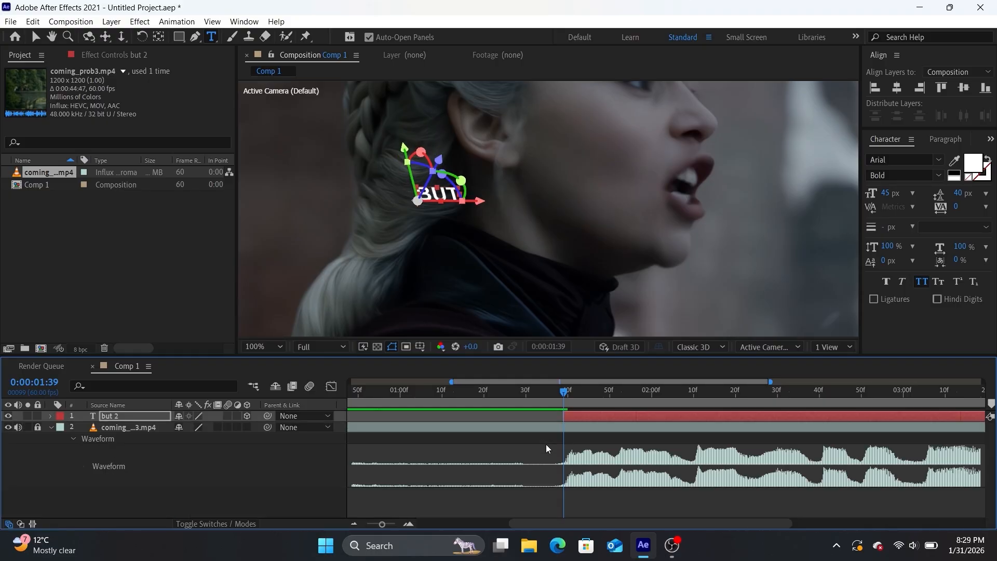
Split the BUT layer at 0:00:01:52 and change the later part's text to "the war"
{"action": "left_click", "coordinate": [619, 400]}
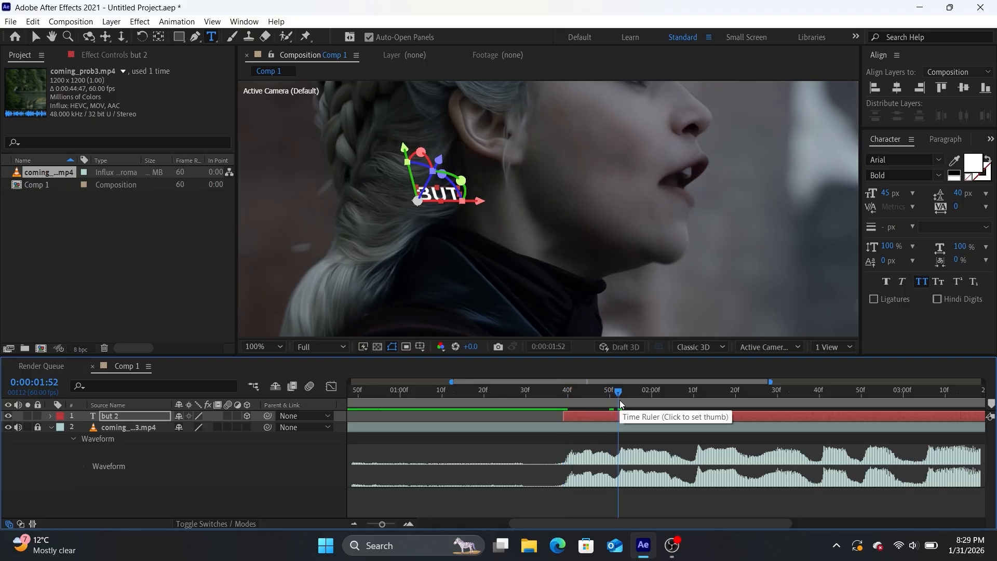
{"action": "key", "text": "ctrl+shift+d"}
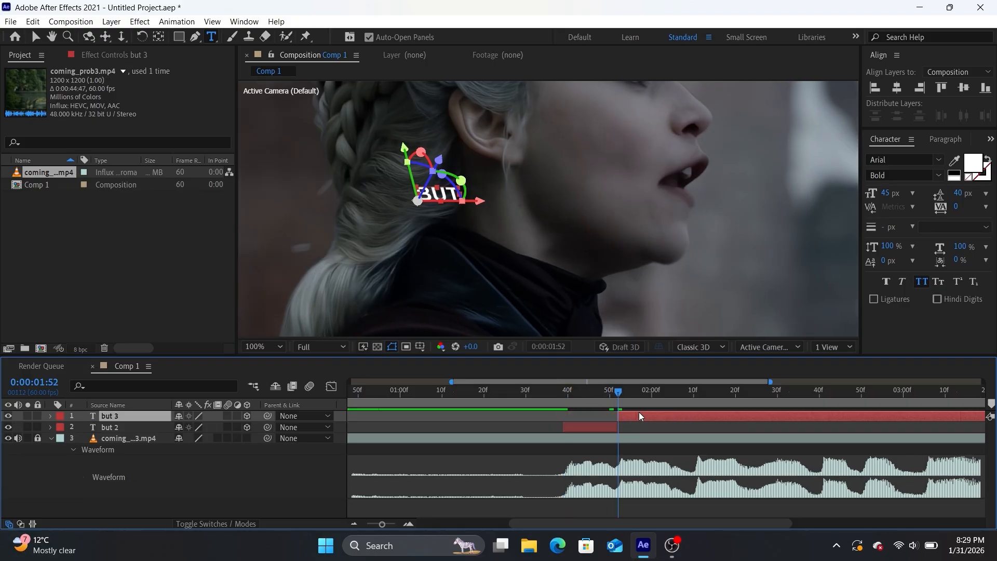
{"action": "double_click", "coordinate": [641, 416]}
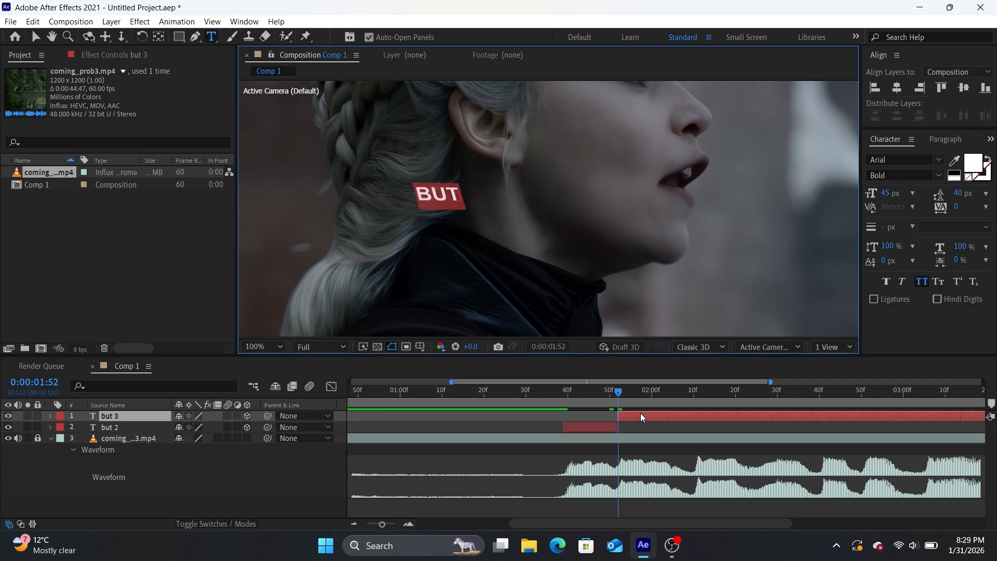
{"action": "key", "text": "BackSpace"}
{"action": "type", "text": "the wa"}
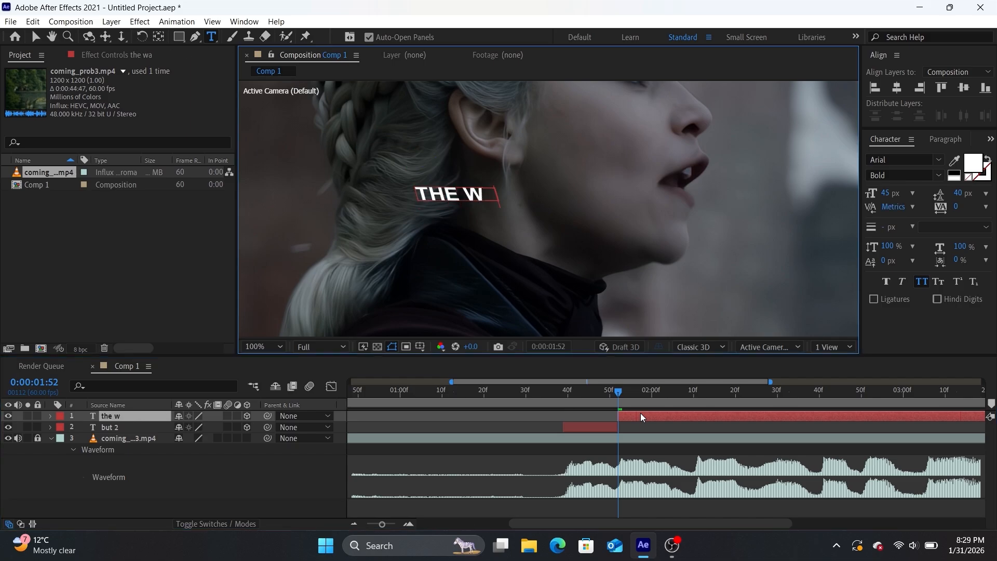
{"action": "type", "text": "r"}
{"action": "left_click", "coordinate": [641, 428]}
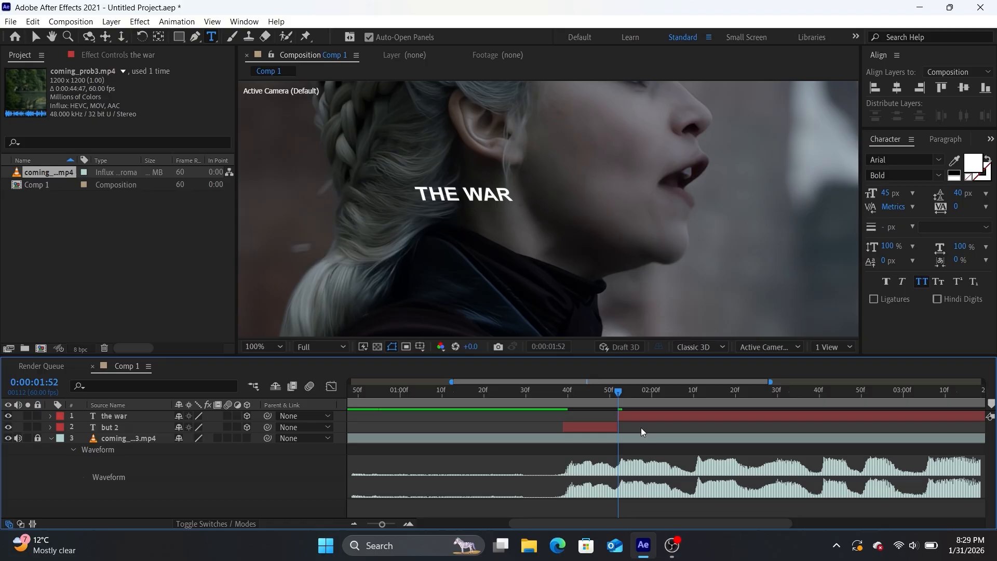
Extend the BUT layer's end to overlap THE WAR layer, and lower THE WAR to a Y position of 622.6
{"action": "left_click_drag", "start_coordinate": [617, 427], "coordinate": [647, 427]}
{"action": "left_click", "coordinate": [635, 416]}
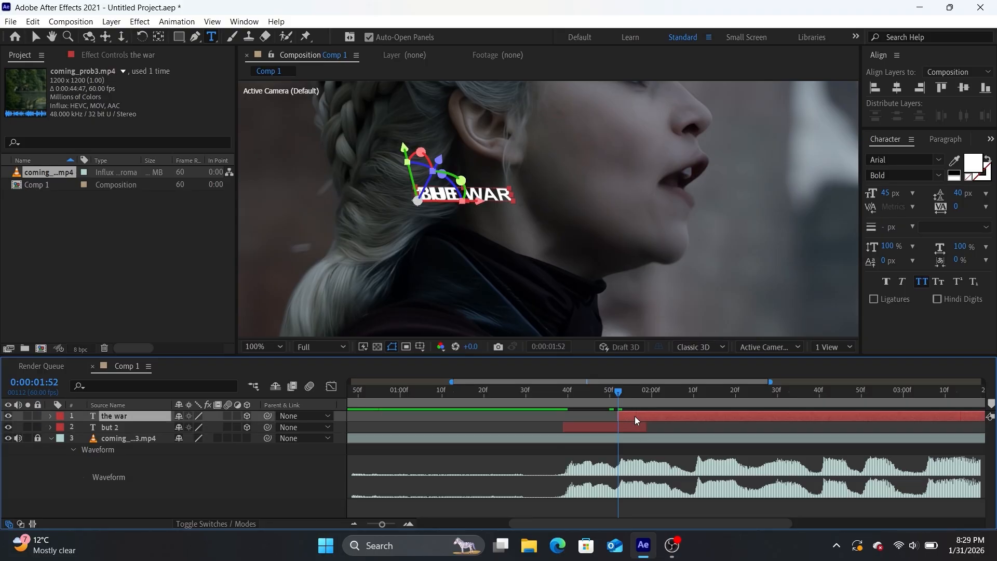
{"action": "key", "text": "p"}
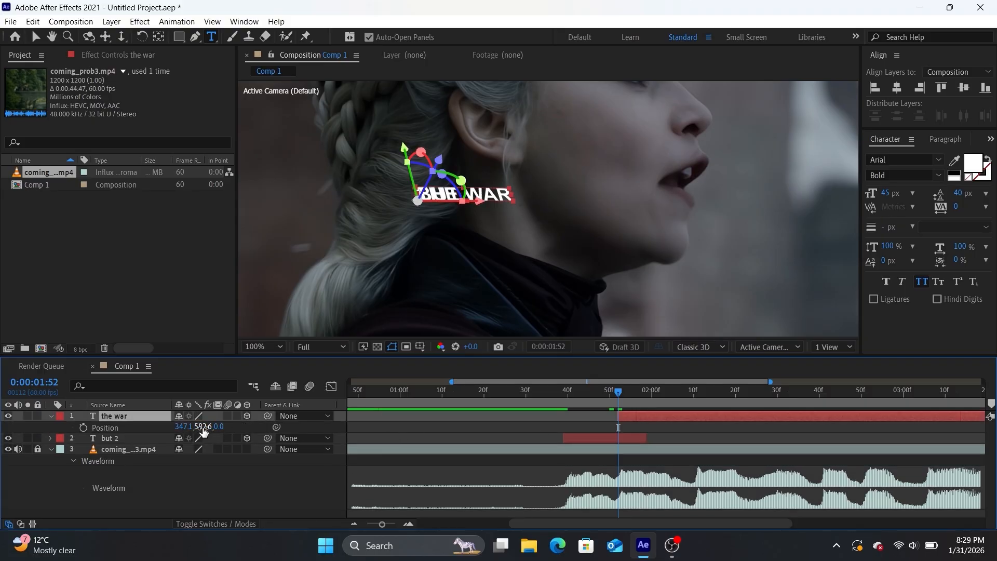
{"action": "left_click_drag", "start_coordinate": [204, 427], "coordinate": [226, 430]}
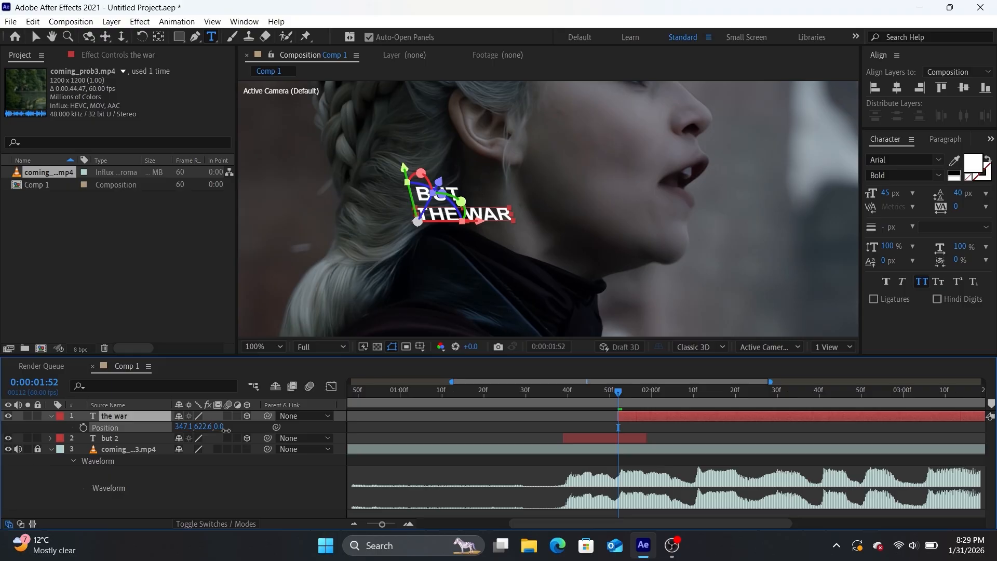
Set THE WAR text's font size to 60 px and its X position to 358.1
{"action": "left_click", "coordinate": [650, 413]}
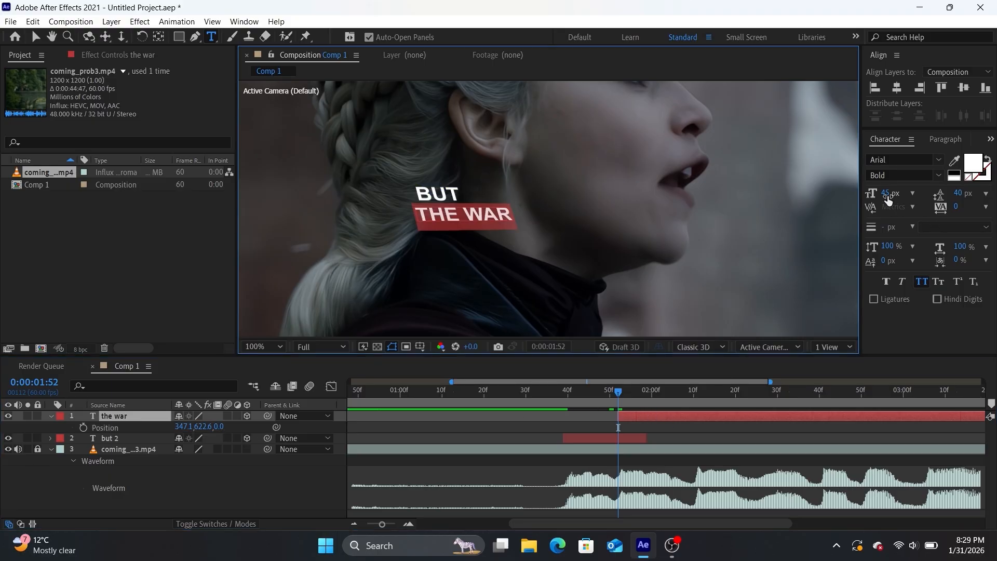
{"action": "left_click_drag", "start_coordinate": [886, 194], "coordinate": [907, 200]}
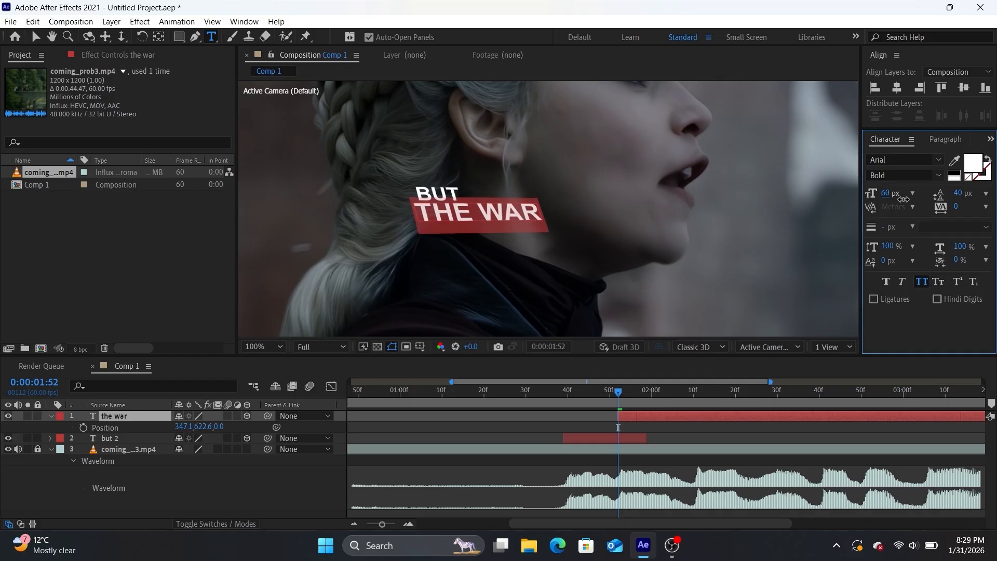
{"action": "left_click", "coordinate": [686, 425]}
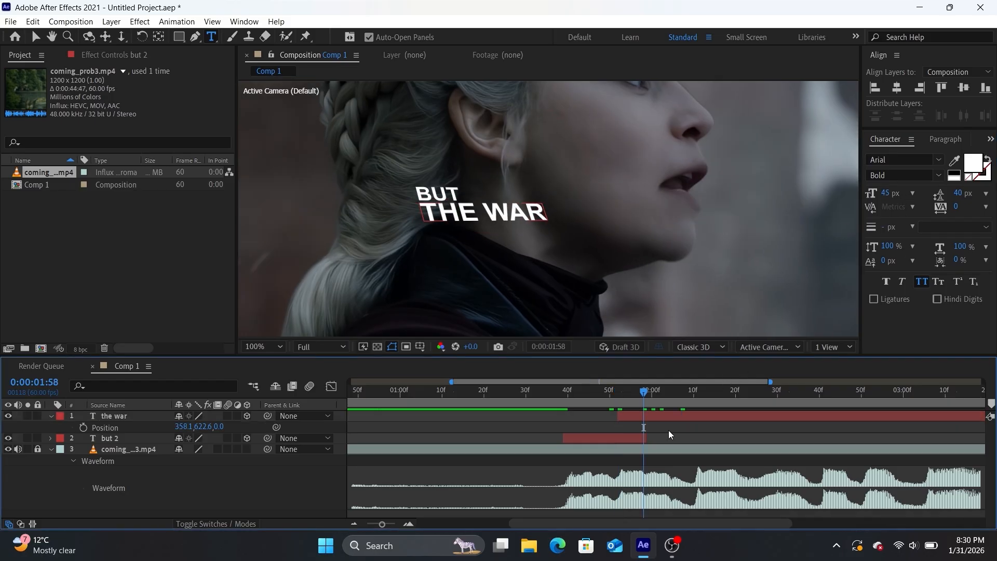
Duplicate the BUT layer to the top of the layer stack and position the copy below THE WAR at 374.1, 661.6
{"action": "left_click", "coordinate": [619, 437]}
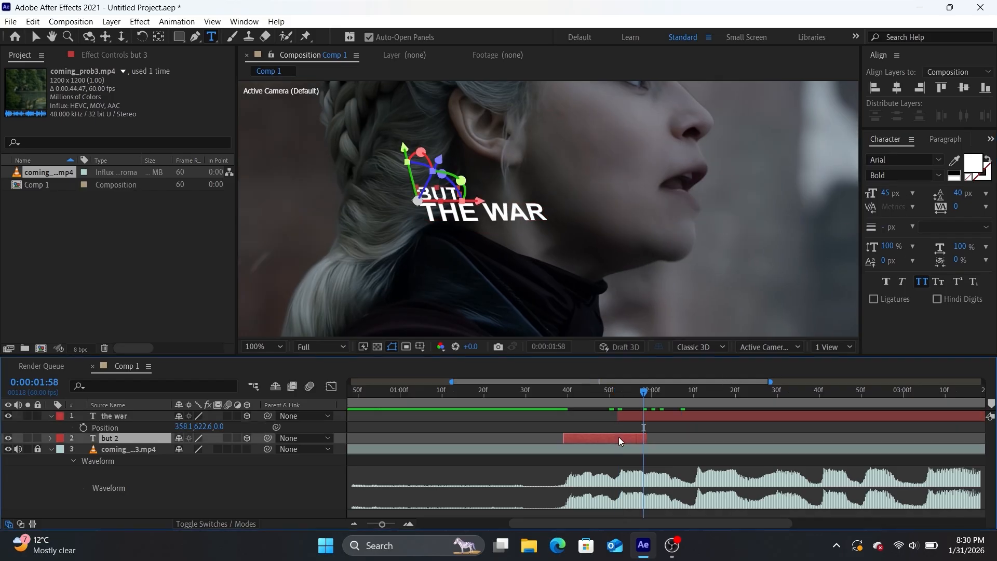
{"action": "key", "text": "ctrl+d"}
{"action": "left_click_drag", "start_coordinate": [151, 433], "coordinate": [157, 415]}
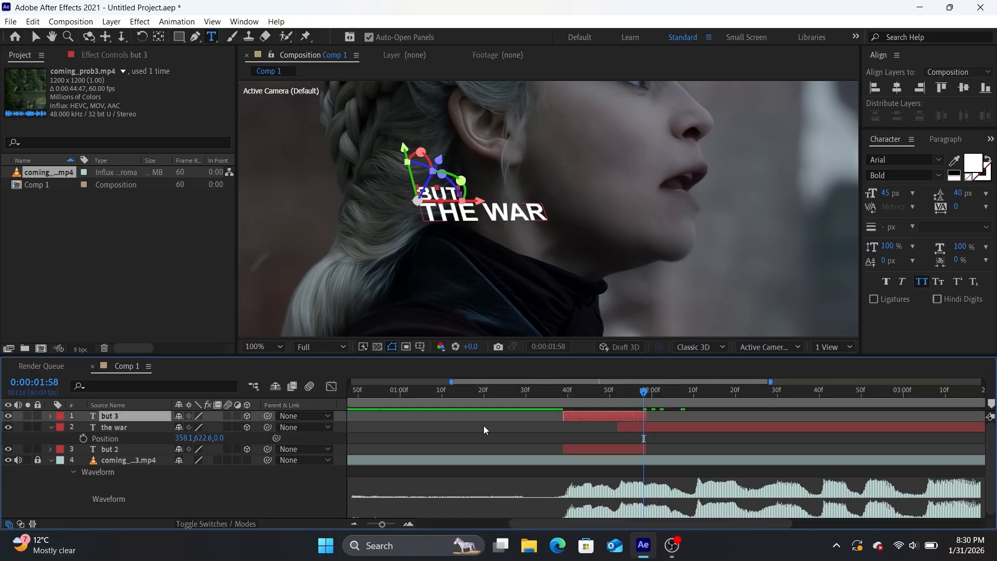
{"action": "key", "text": "p"}
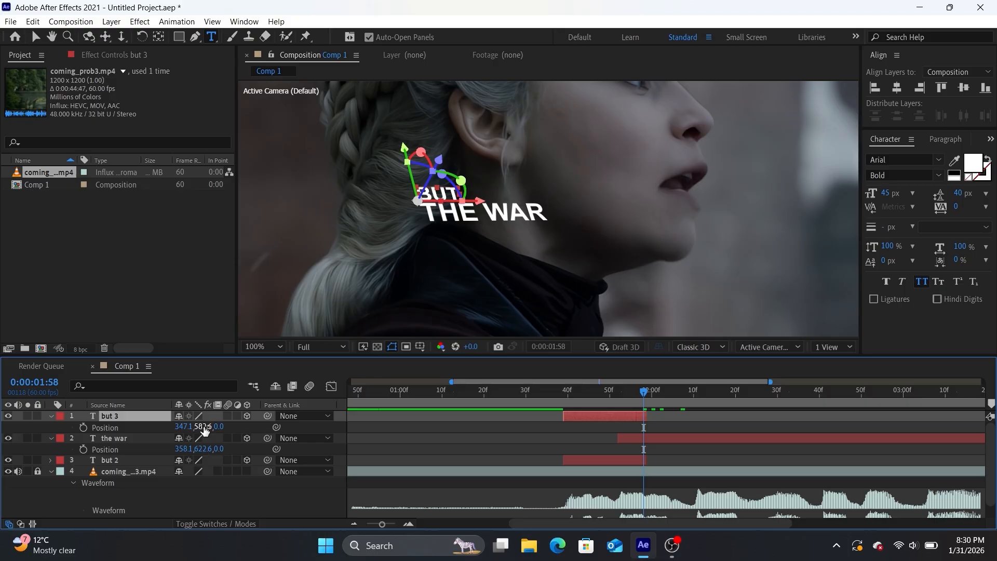
{"action": "left_click_drag", "start_coordinate": [211, 427], "coordinate": [233, 450]}
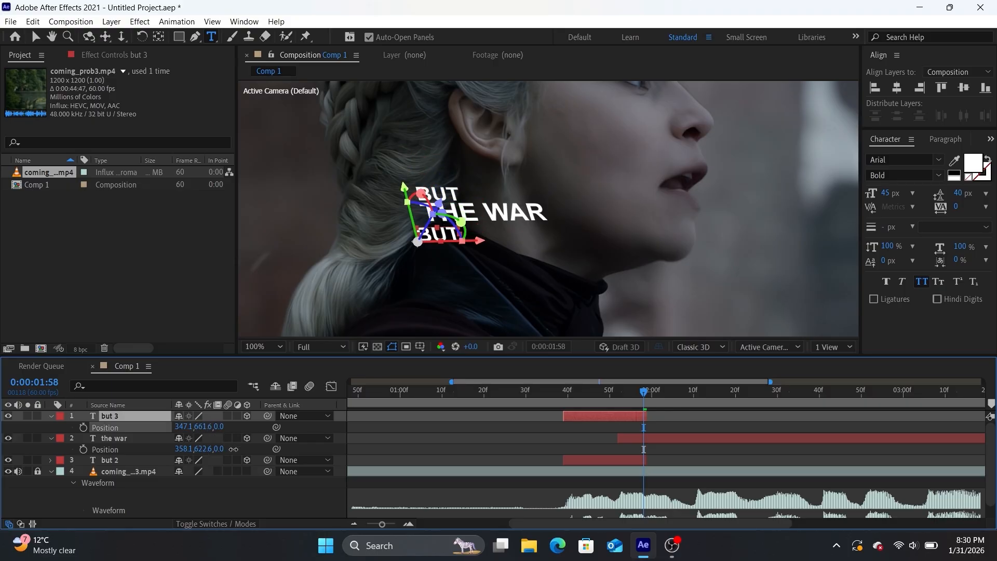
{"action": "left_click_drag", "start_coordinate": [178, 431], "coordinate": [192, 431]}
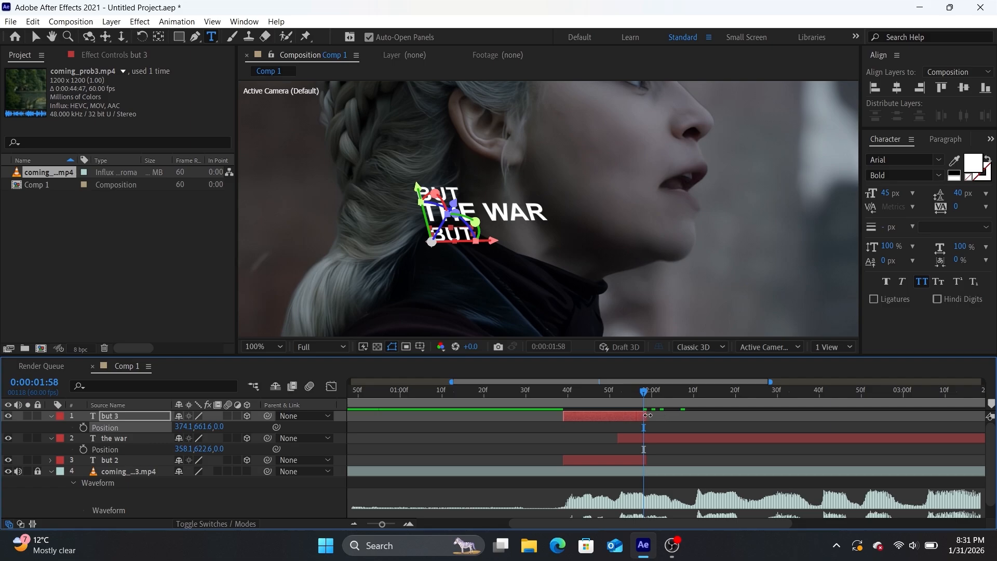
Extend the end of the upper BUT copy, split it at 0:00:01:58, and delete the earlier part
{"action": "left_click_drag", "start_coordinate": [644, 416], "coordinate": [740, 416]}
{"action": "key", "text": "ctrl+shift+d"}
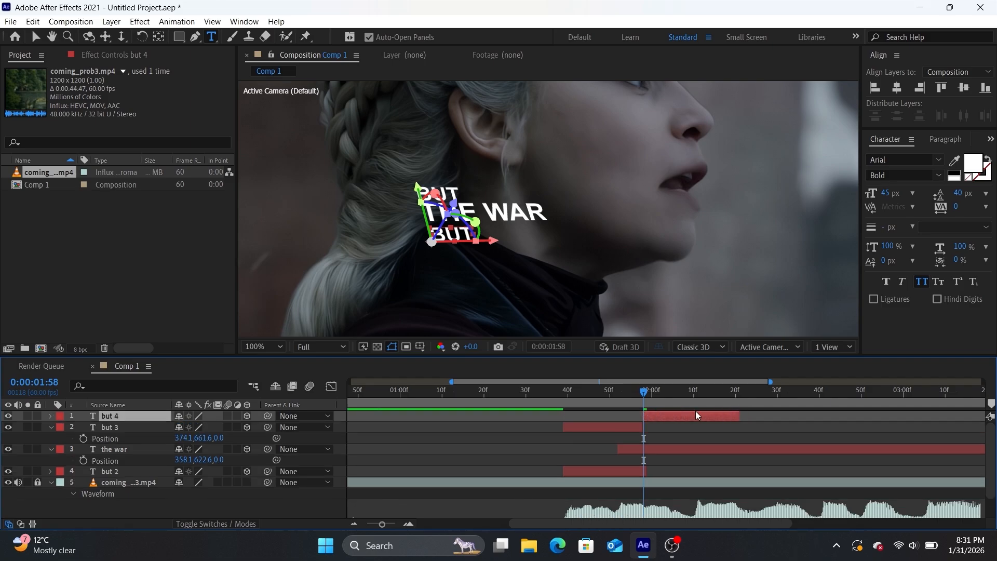
{"action": "left_click", "coordinate": [644, 427]}
{"action": "key", "text": "Delete"}
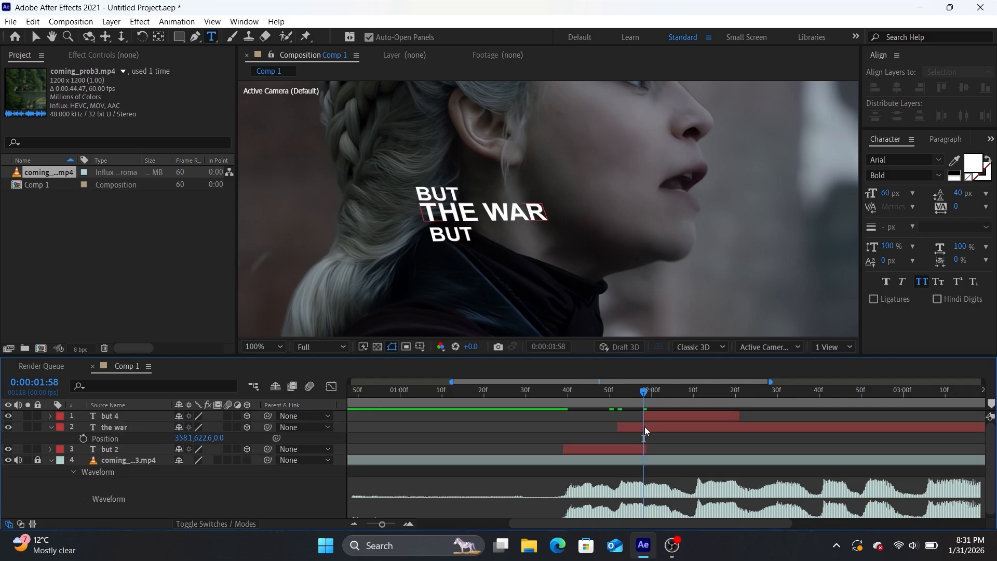
Replace the text of the remaining BUT copy below THE WAR with "isn't over...!"
{"action": "double_click", "coordinate": [669, 413]}
{"action": "key", "text": "BackSpace"}
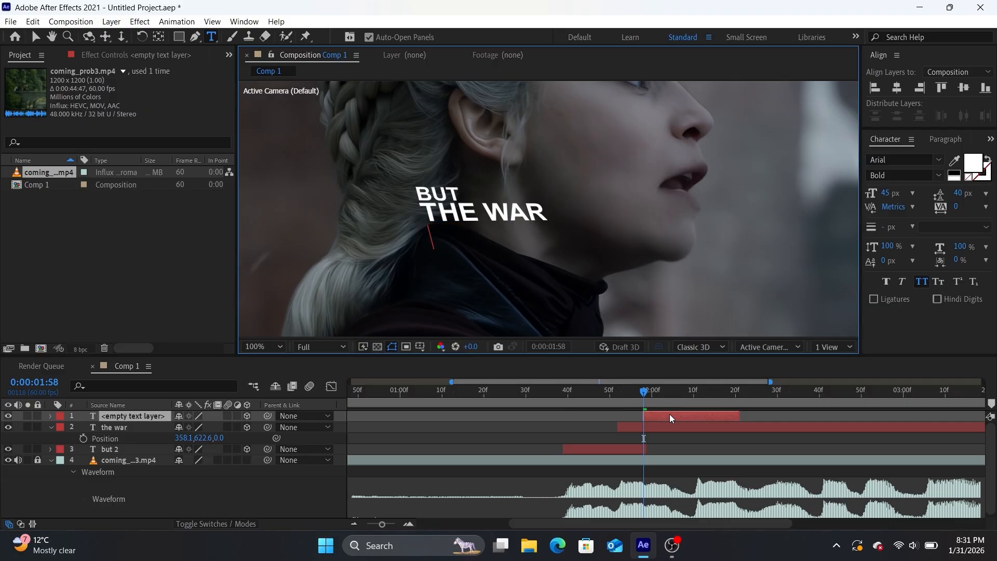
{"action": "type", "text": "ISn't"}
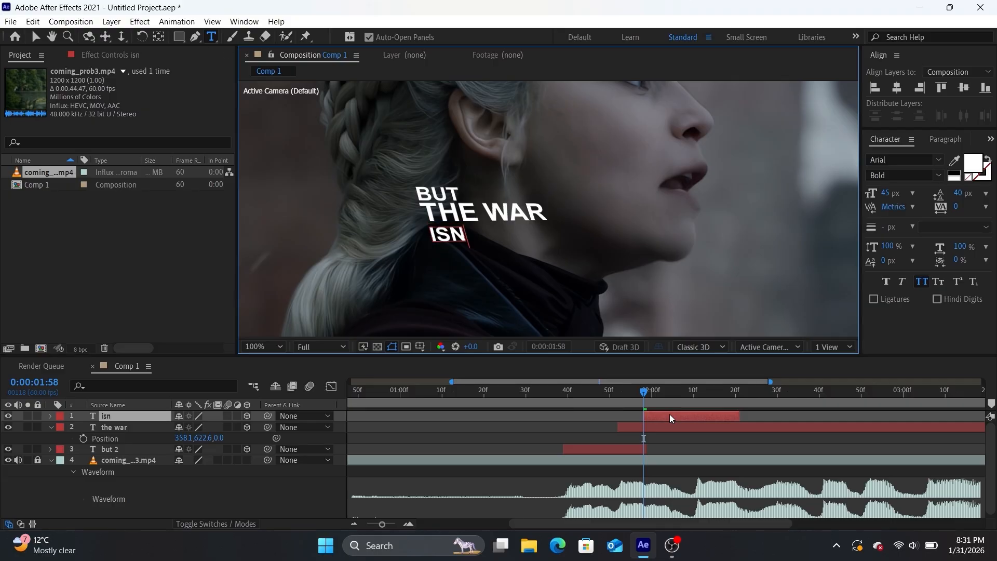
{"action": "type", "text": " over"}
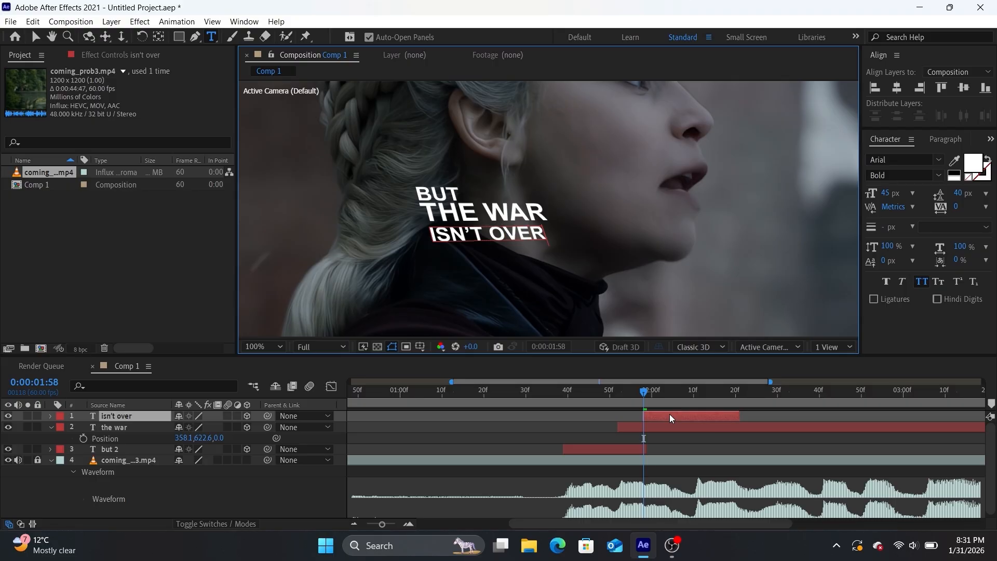
{"action": "type", "text": "!"}
{"action": "type", "text": ".."}
{"action": "type", "text": "."}
{"action": "left_click", "coordinate": [763, 450]}
Raise the ISN'T OVER...! text to a Y position of 655.6
{"action": "left_click", "coordinate": [682, 416]}
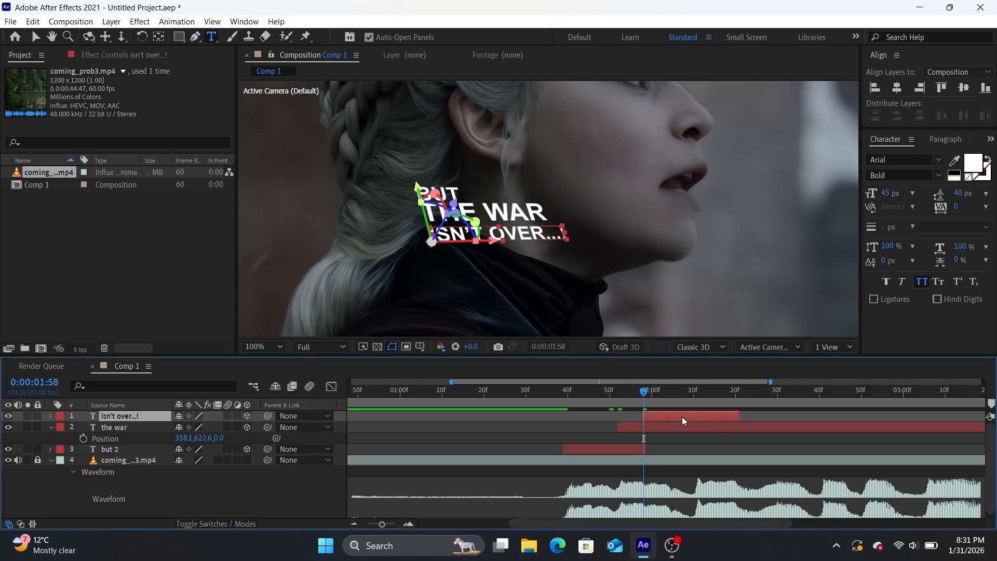
{"action": "key", "text": "p"}
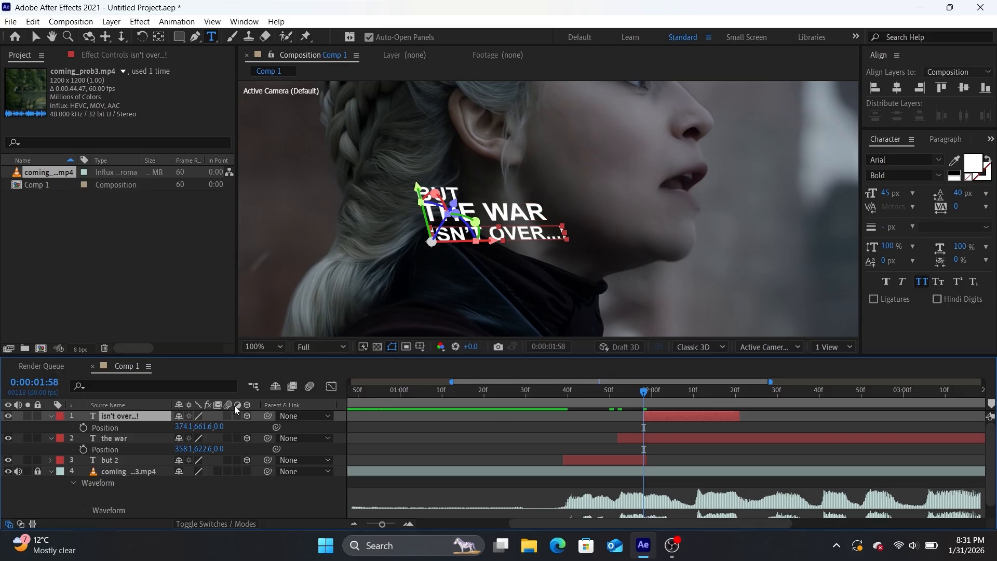
{"action": "left_click_drag", "start_coordinate": [201, 426], "coordinate": [203, 426]}
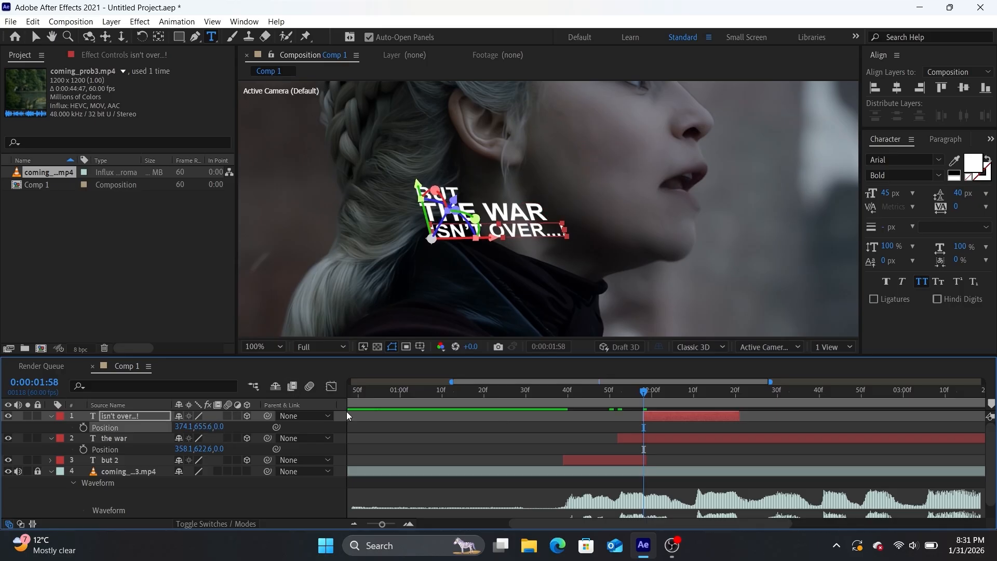
{"action": "left_click", "coordinate": [819, 415]}
Apply the Fade Up Words preset to the BUT layer at its in point, 0:00:01:39
{"action": "left_click", "coordinate": [630, 462]}
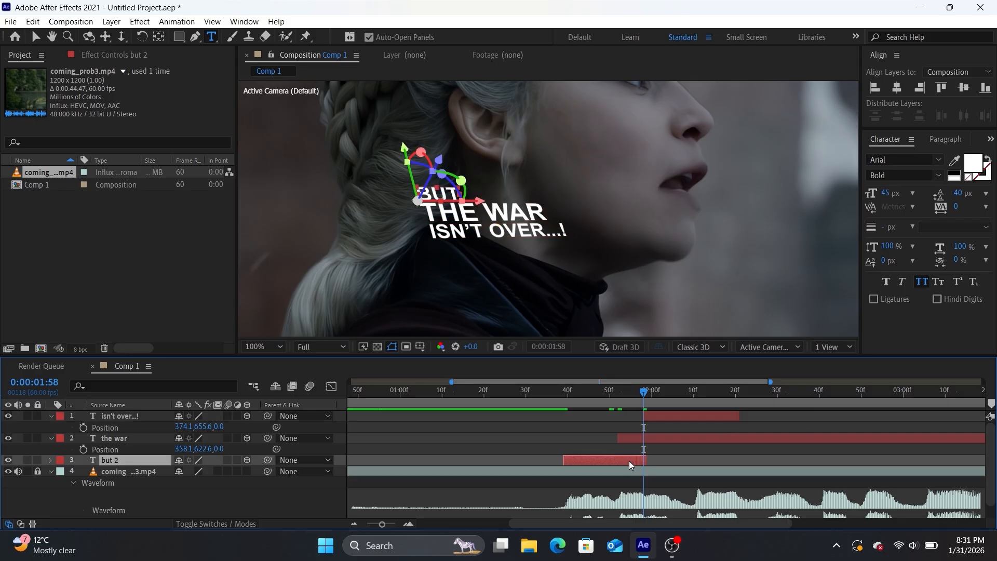
{"action": "key", "text": "i"}
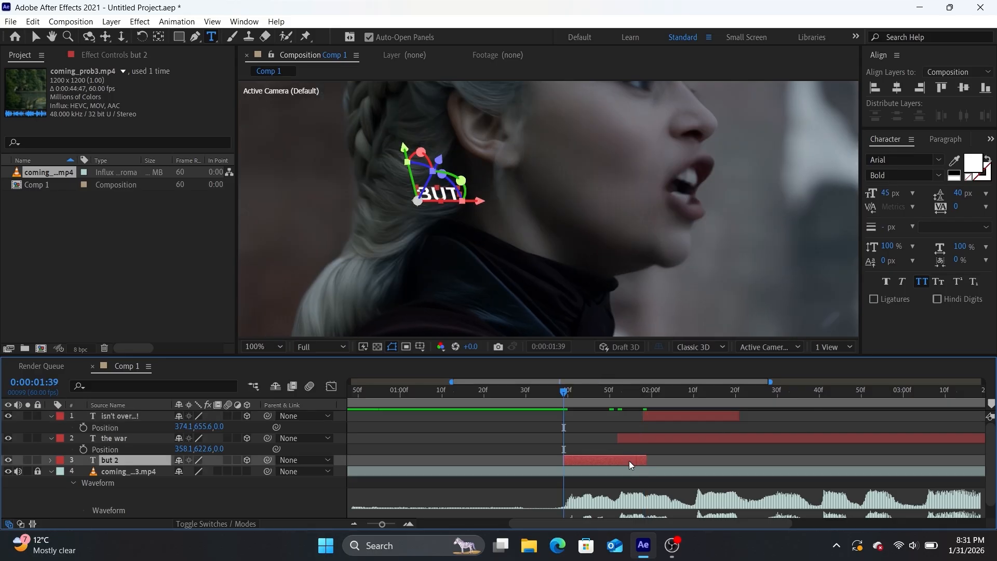
{"action": "key", "text": "ctrl+space"}
{"action": "type", "text": "fade"}
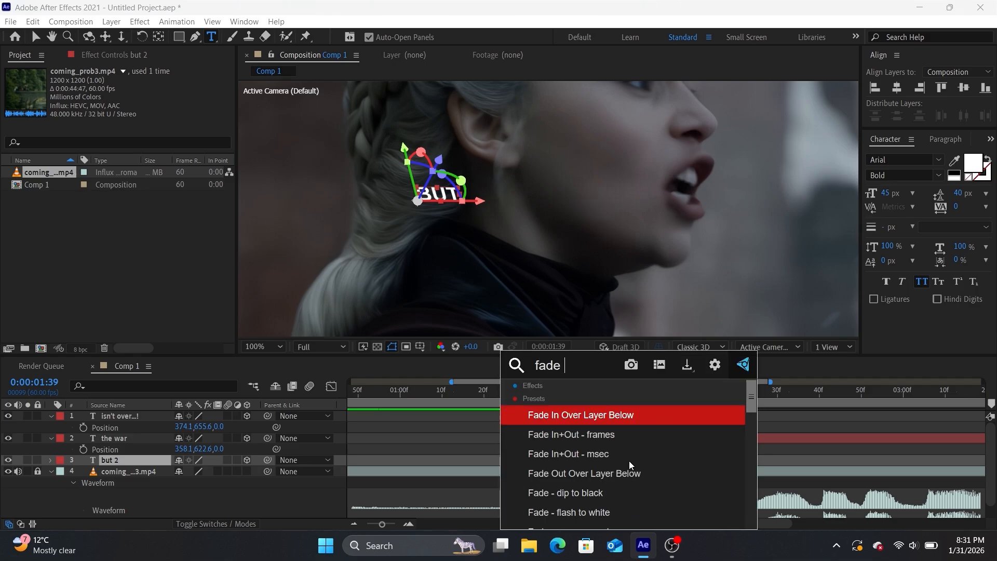
{"action": "type", "text": " u"}
{"action": "key", "text": "Down"}
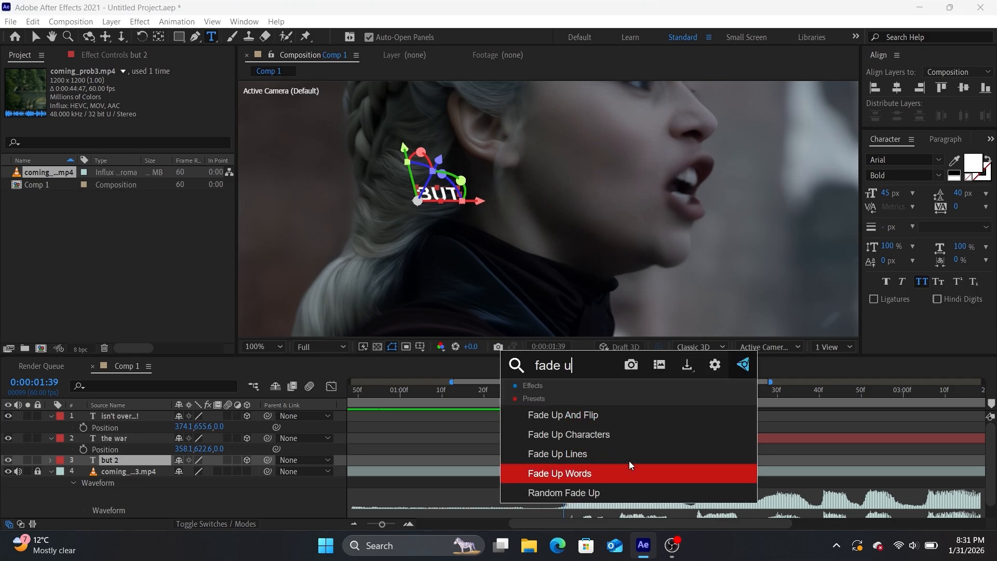
{"action": "key", "text": "Return"}
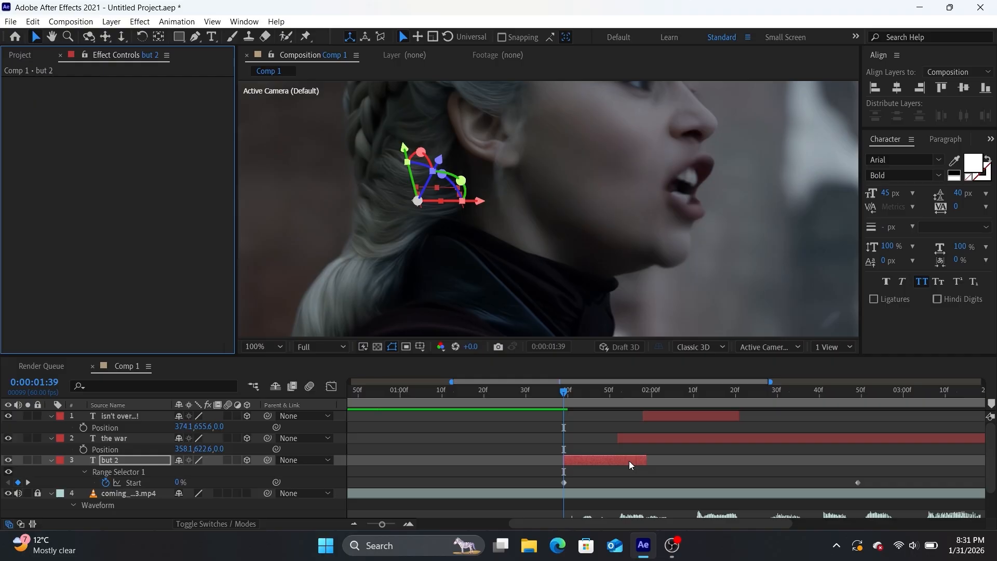
Preview the BUT fade against the audio and move its ending Start keyframe to 0:00:01:49
{"action": "scroll", "coordinate": [630, 464], "scroll_direction": "down", "scroll_amount": 2}
{"action": "key", "text": "space"}
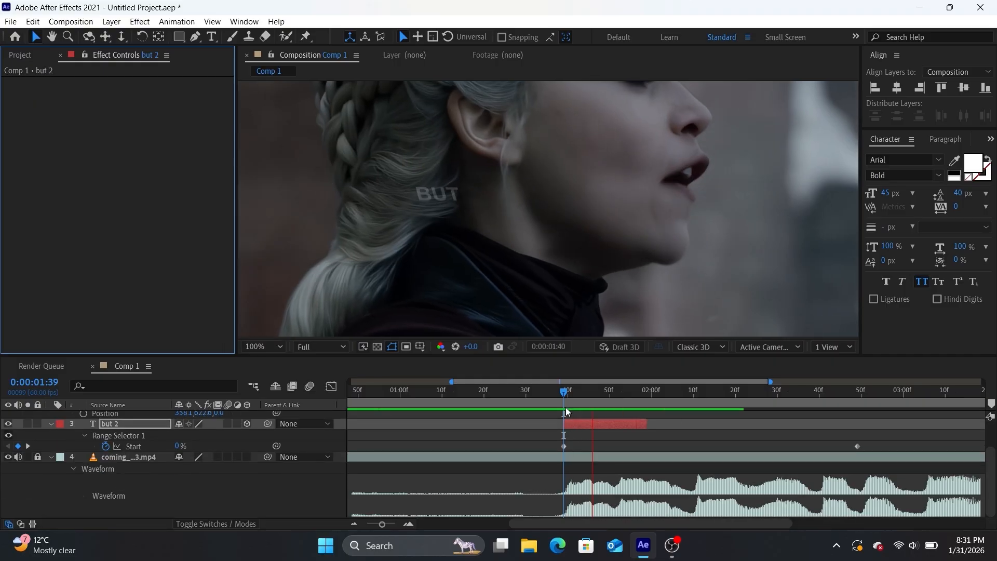
{"action": "left_click", "coordinate": [607, 410]}
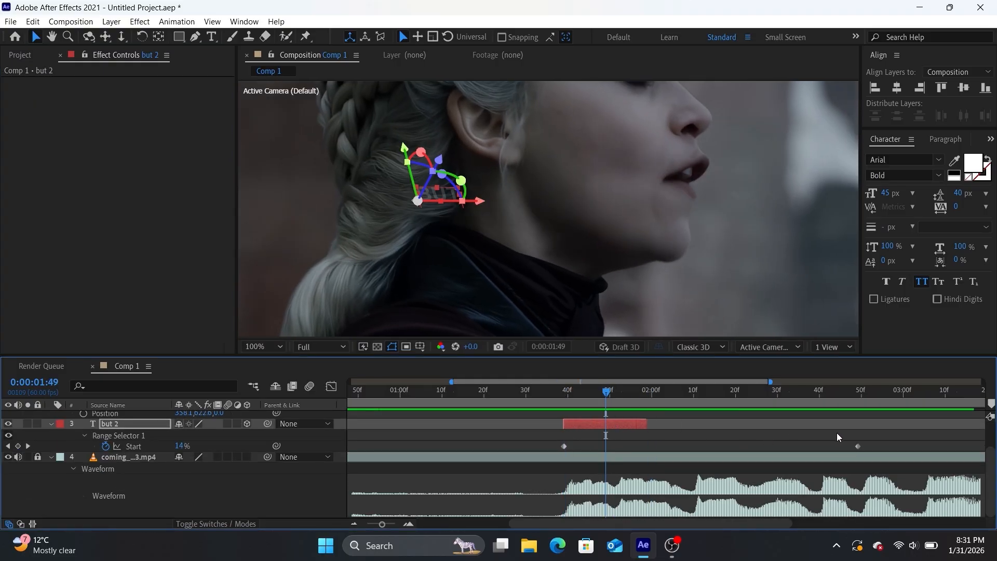
{"action": "left_click_drag", "start_coordinate": [857, 446], "coordinate": [606, 467]}
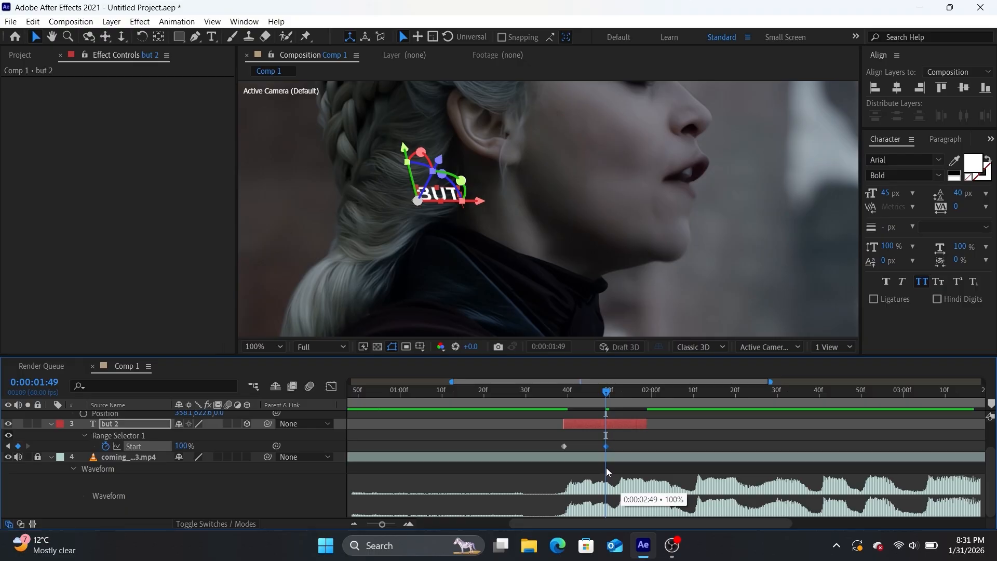
Add a 100% Opacity keyframe to the BUT layer at 0:00:01:50 and show all its keyframes
{"action": "left_click", "coordinate": [609, 400]}
{"action": "key", "text": "t"}
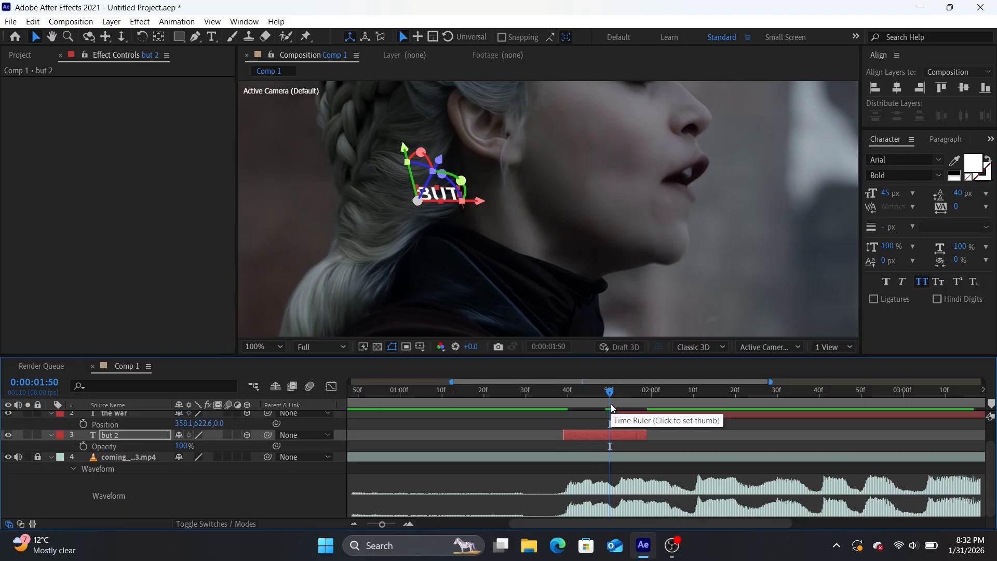
{"action": "left_click", "coordinate": [84, 446]}
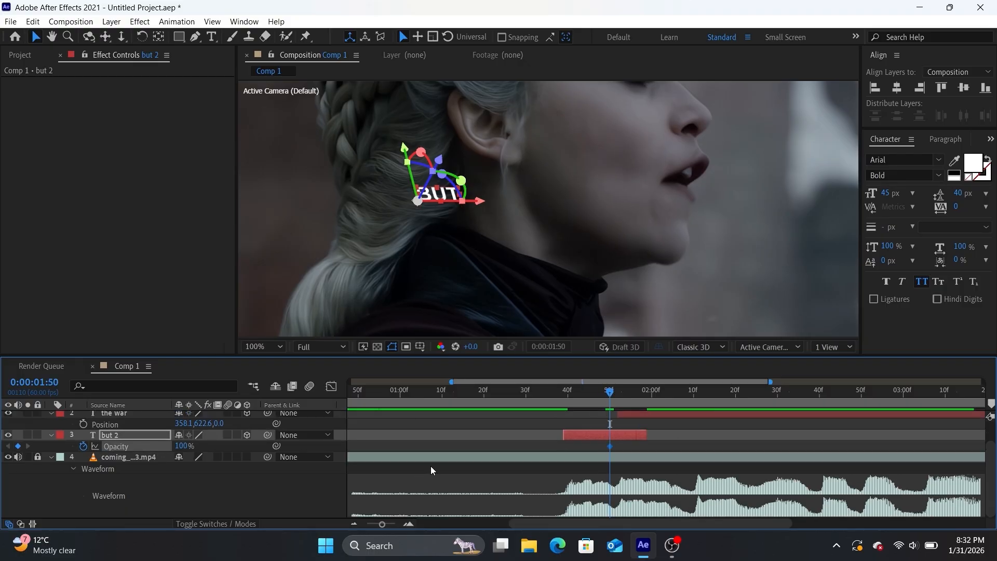
{"action": "key", "text": "u"}
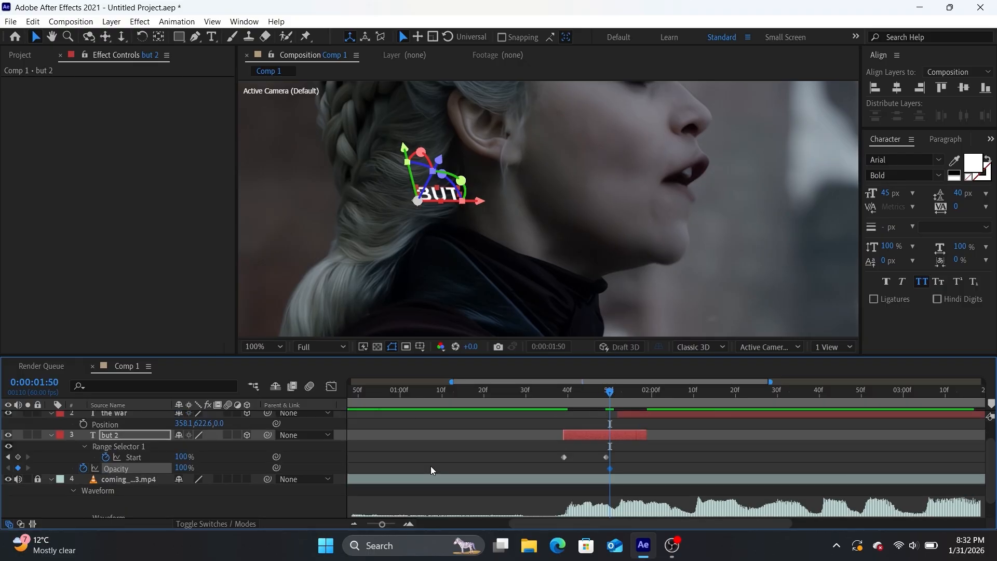
Move the current time to 0:00:01:52 and extend the BUT layer's end to about 0:00:02:44
{"action": "left_click", "coordinate": [638, 414]}
{"action": "key", "text": "Page_Down"}
{"action": "key", "text": "Page_Down"}
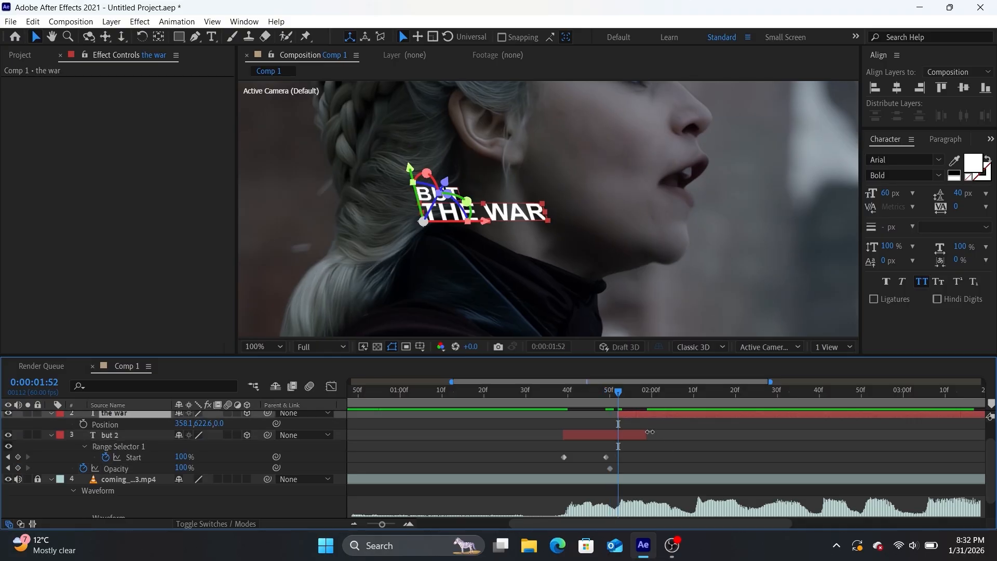
{"action": "left_click_drag", "start_coordinate": [646, 434], "coordinate": [835, 435]}
Apply the Fade Up Words preset to THE WAR layer at 0:00:01:52
{"action": "left_click", "coordinate": [690, 416]}
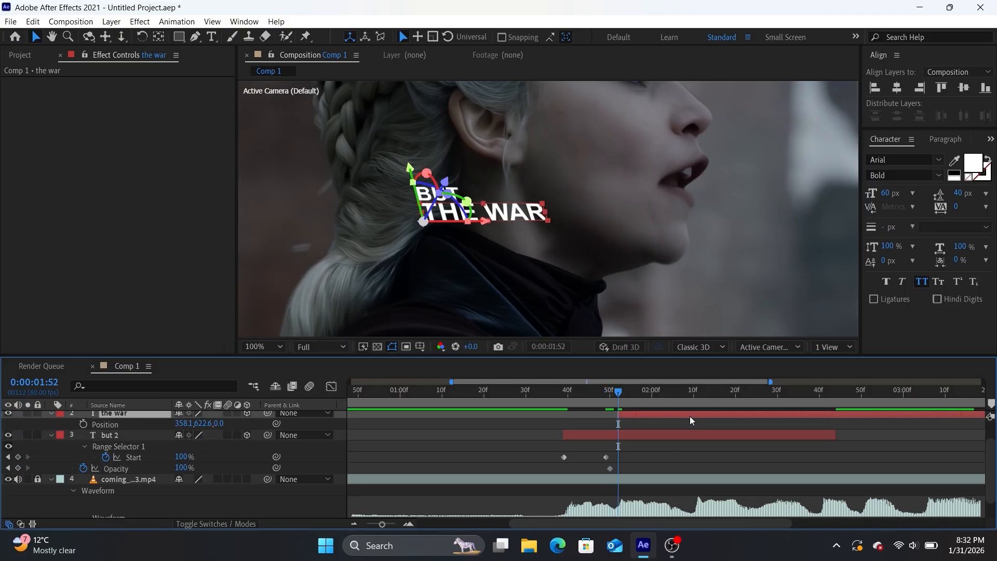
{"action": "scroll", "coordinate": [690, 416], "scroll_direction": "down", "scroll_amount": 2}
{"action": "key", "text": "ctrl+space"}
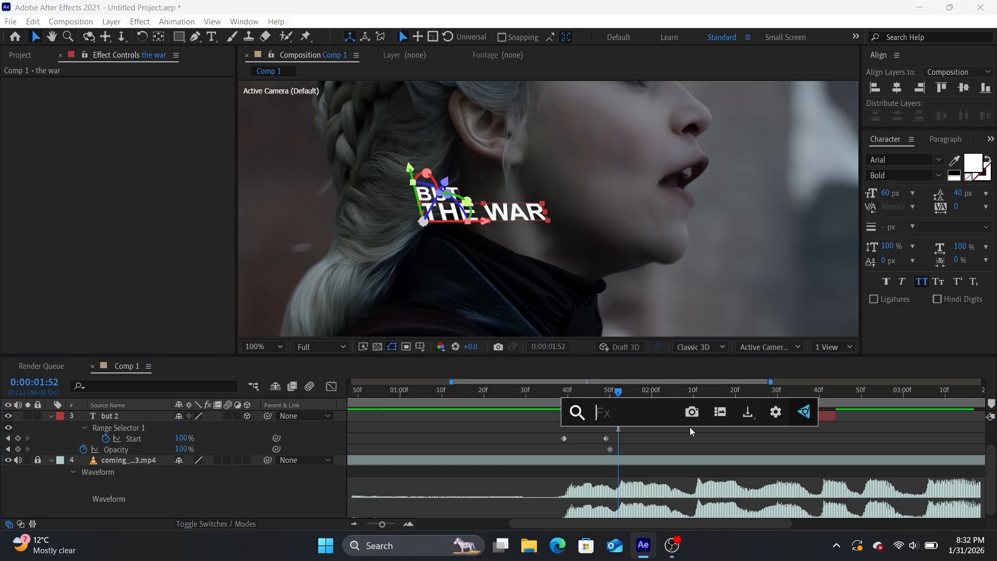
{"action": "type", "text": "fade up"}
{"action": "key", "text": "Down"}
{"action": "key", "text": "Down"}
{"action": "key", "text": "Down"}
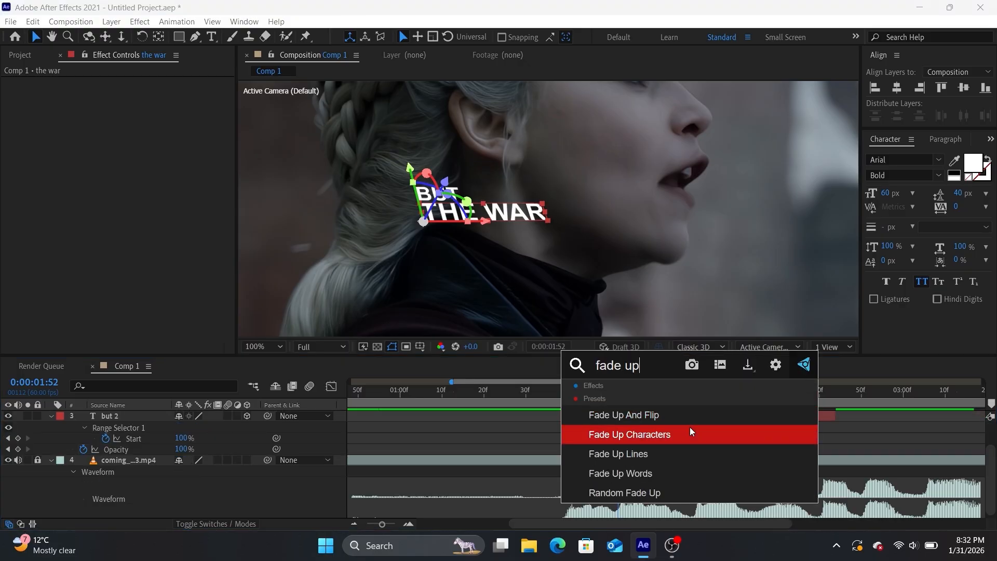
{"action": "key", "text": "Return"}
Preview THE WAR fade against the audio and move its ending Start keyframe to 0:00:02:20
{"action": "key", "text": "space"}
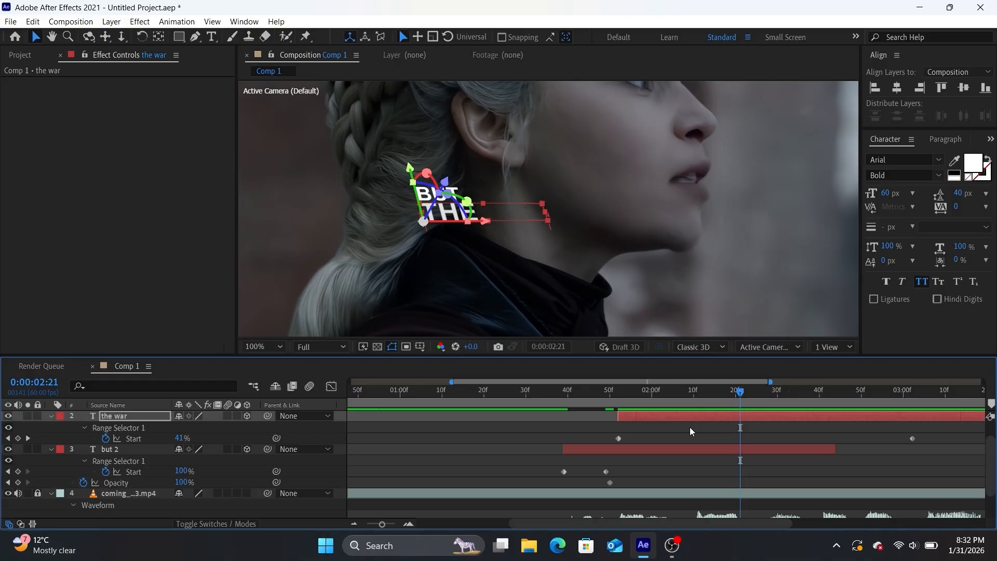
{"action": "scroll", "coordinate": [706, 419], "scroll_direction": "down", "scroll_amount": 3}
{"action": "key", "text": "Page_Up"}
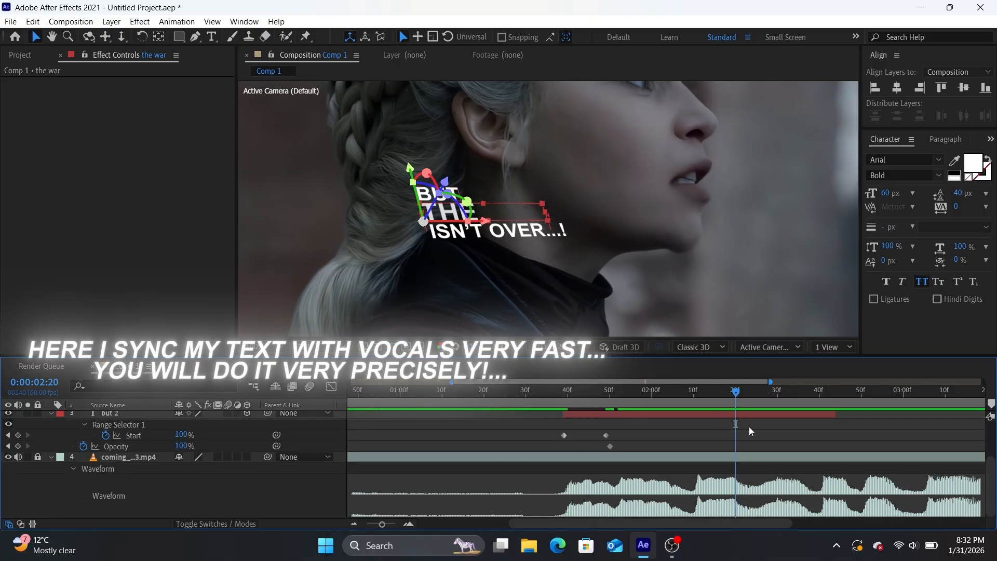
{"action": "scroll", "coordinate": [749, 426], "scroll_direction": "up", "scroll_amount": 3}
{"action": "left_click_drag", "start_coordinate": [912, 459], "coordinate": [737, 460]}
Add a 100% Opacity keyframe to THE WAR layer at 0:00:02:21 and show all its keyframes
{"action": "key", "text": "Page_Down"}
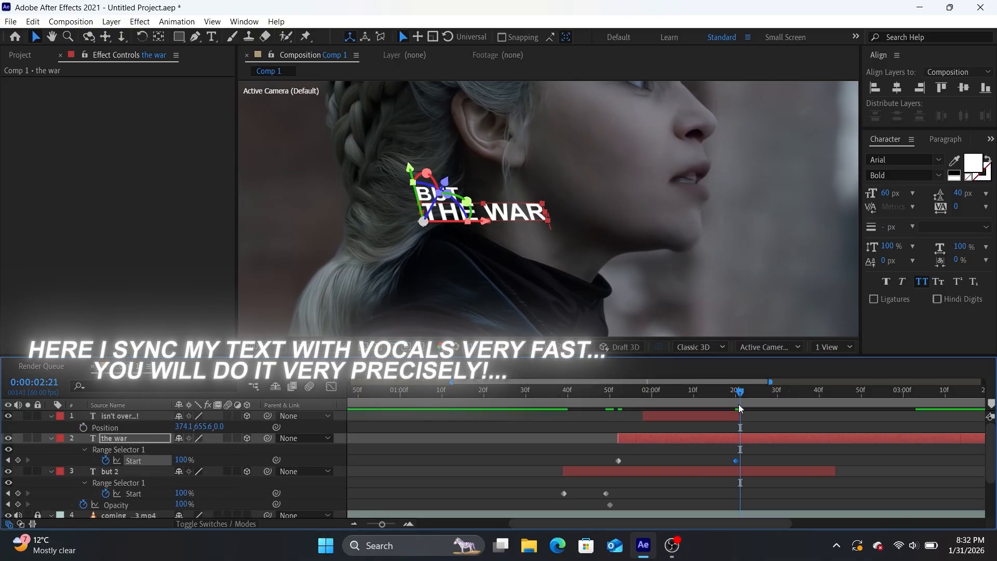
{"action": "key", "text": "t"}
{"action": "left_click", "coordinate": [83, 450]}
{"action": "key", "text": "u"}
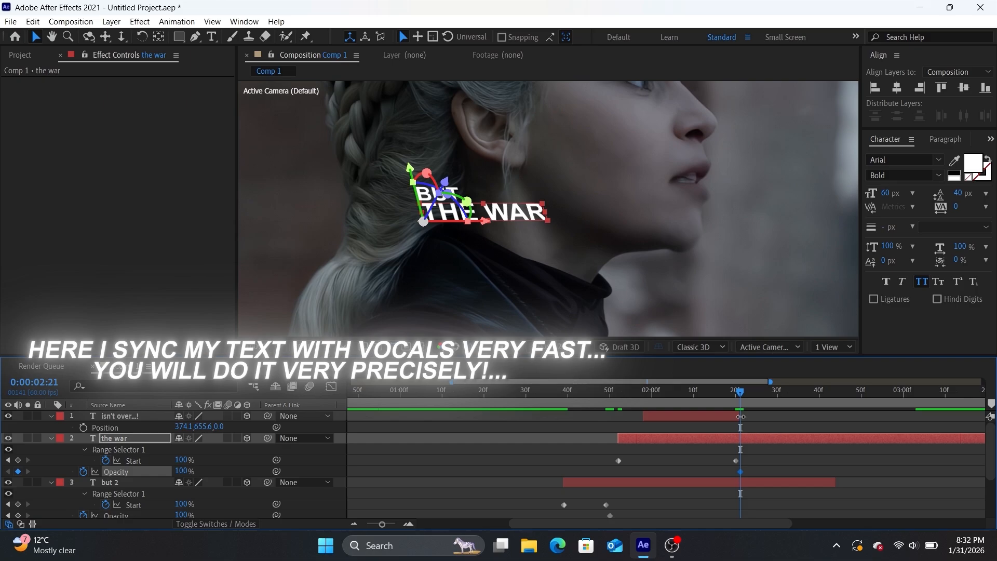
Extend the end of the ISN'T OVER...! layer, split it at 0:00:02:25, and delete the earlier part
{"action": "left_click_drag", "start_coordinate": [740, 416], "coordinate": [873, 416]}
{"action": "scroll", "coordinate": [874, 416], "scroll_direction": "down", "scroll_amount": 3}
{"action": "left_click", "coordinate": [755, 398]}
{"action": "scroll", "coordinate": [766, 429], "scroll_direction": "up", "scroll_amount": 3}
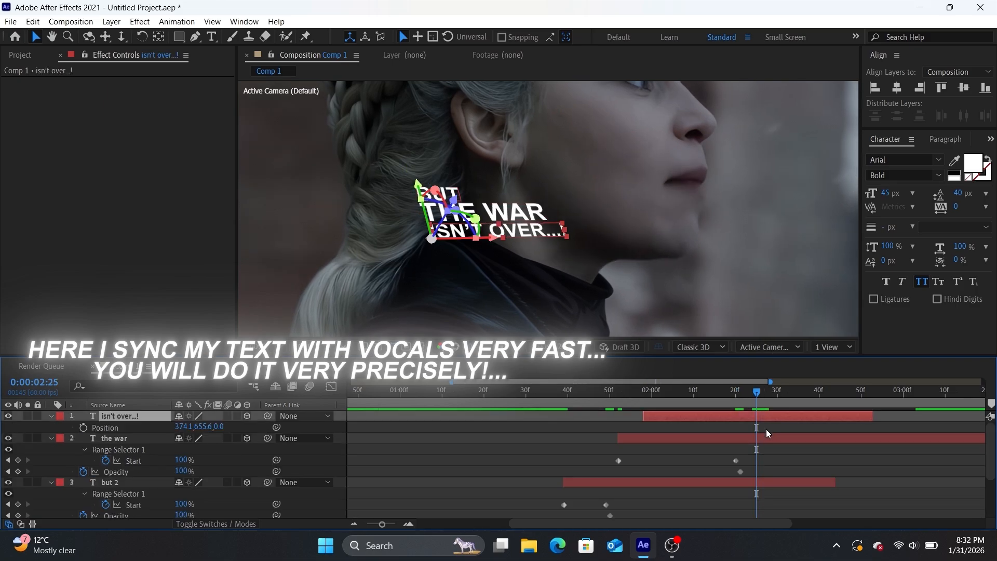
{"action": "key", "text": "ctrl+shift+d"}
{"action": "left_click", "coordinate": [753, 428]}
{"action": "key", "text": "Delete"}
{"action": "scroll", "coordinate": [753, 427], "scroll_direction": "right", "scroll_amount": 3}
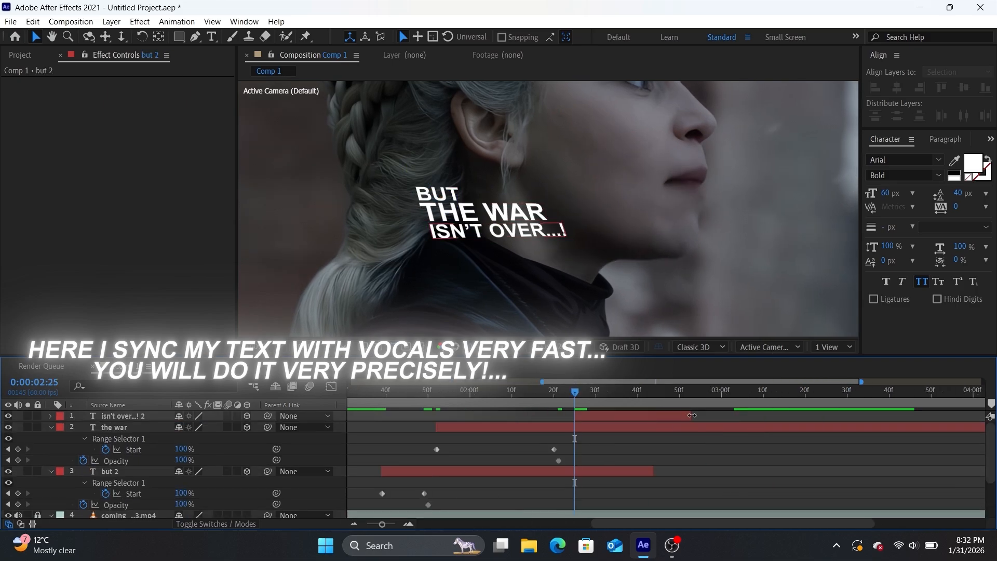
Apply the Fade Up Words preset to the ISN'T OVER...! layer at 0:00:02:25
{"action": "left_click", "coordinate": [692, 416]}
{"action": "key", "text": "ctrl+space"}
{"action": "type", "text": "fade u"}
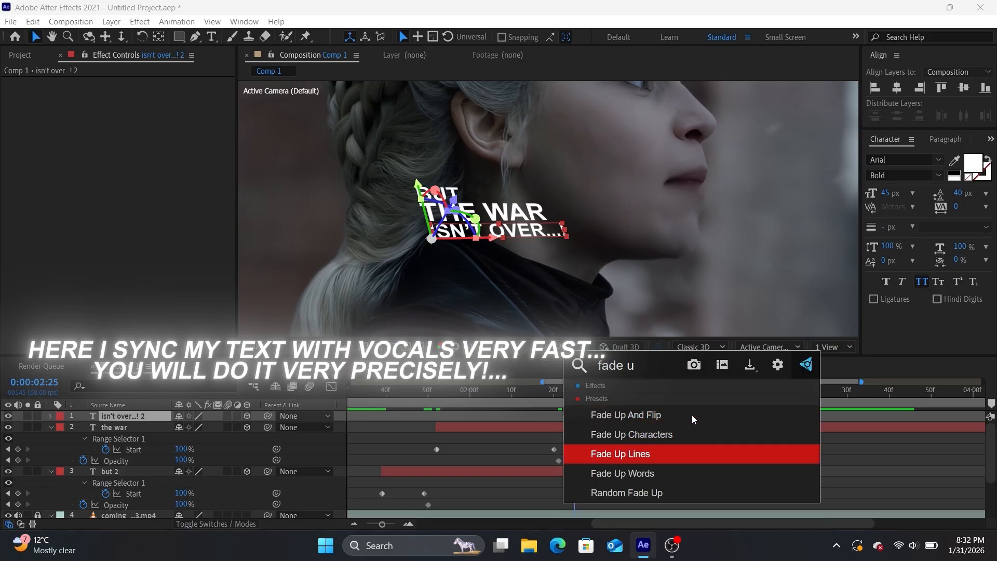
{"action": "key", "text": "Down"}
{"action": "key", "text": "Return"}
{"action": "key", "text": "u"}
Preview the audio, extend the ISN'T OVER...! layer to about 0:00:03:40, and move its ending Start keyframe to about 0:00:03:28
{"action": "scroll", "coordinate": [692, 420], "scroll_direction": "down", "scroll_amount": 3}
{"action": "key", "text": "space"}
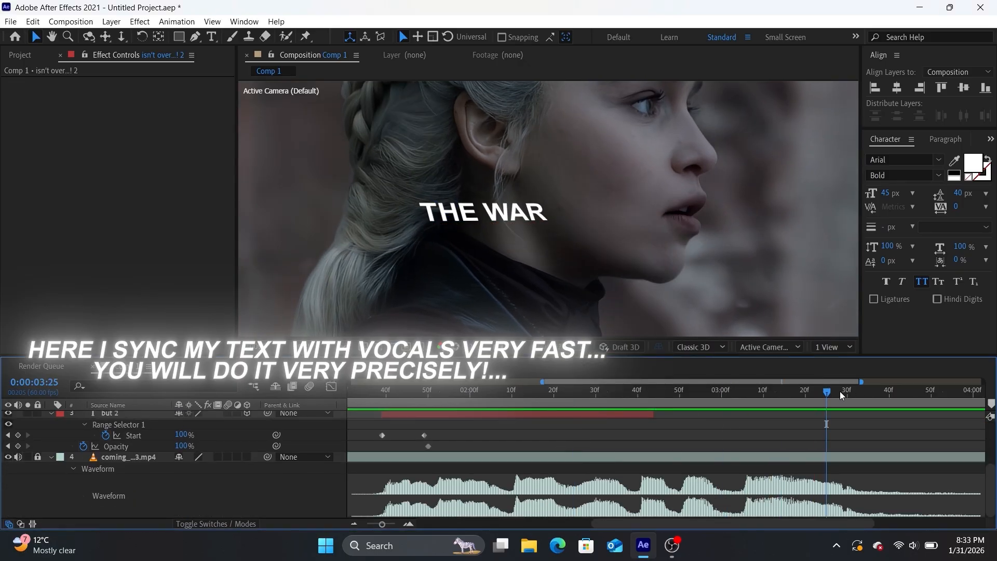
{"action": "left_click", "coordinate": [840, 392]}
{"action": "scroll", "coordinate": [724, 427], "scroll_direction": "up", "scroll_amount": 3}
{"action": "left_click_drag", "start_coordinate": [690, 416], "coordinate": [888, 431]}
{"action": "left_click_drag", "start_coordinate": [868, 438], "coordinate": [839, 439]}
Trim the beginning of the ISN'T OVER...! layer to 0:00:02:41 and move its first Start keyframe to that time
{"action": "left_click", "coordinate": [772, 392]}
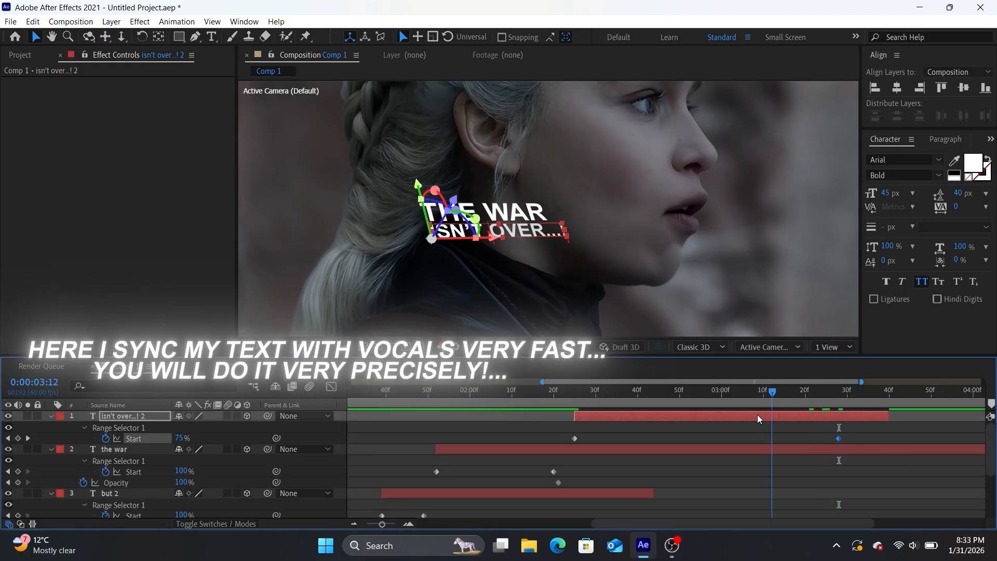
{"action": "left_click_drag", "start_coordinate": [757, 414], "coordinate": [674, 450]}
{"action": "scroll", "coordinate": [674, 450], "scroll_direction": "down", "scroll_amount": 3}
{"action": "left_click_drag", "start_coordinate": [642, 395], "coordinate": [643, 448]}
{"action": "scroll", "coordinate": [638, 472], "scroll_direction": "up", "scroll_amount": 3}
{"action": "left_click_drag", "start_coordinate": [575, 416], "coordinate": [642, 430]}
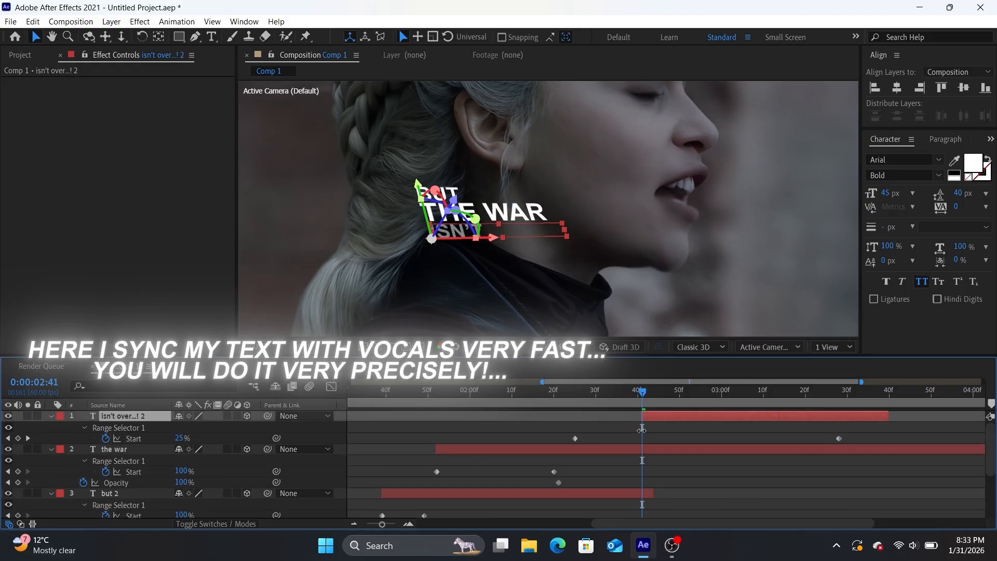
{"action": "scroll", "coordinate": [643, 446], "scroll_direction": "down", "scroll_amount": 3}
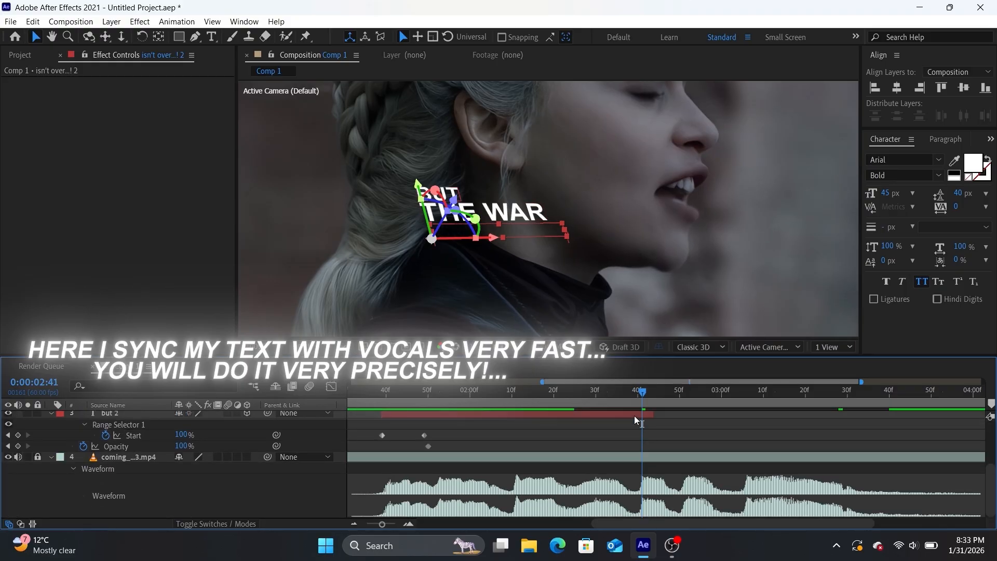
Move the ending Start keyframe and the Opacity keyframe of the THE WAR layer to about 0:00:02:36
{"action": "left_click_drag", "start_coordinate": [642, 399], "coordinate": [620, 396]}
{"action": "scroll", "coordinate": [619, 440], "scroll_direction": "up", "scroll_amount": 2}
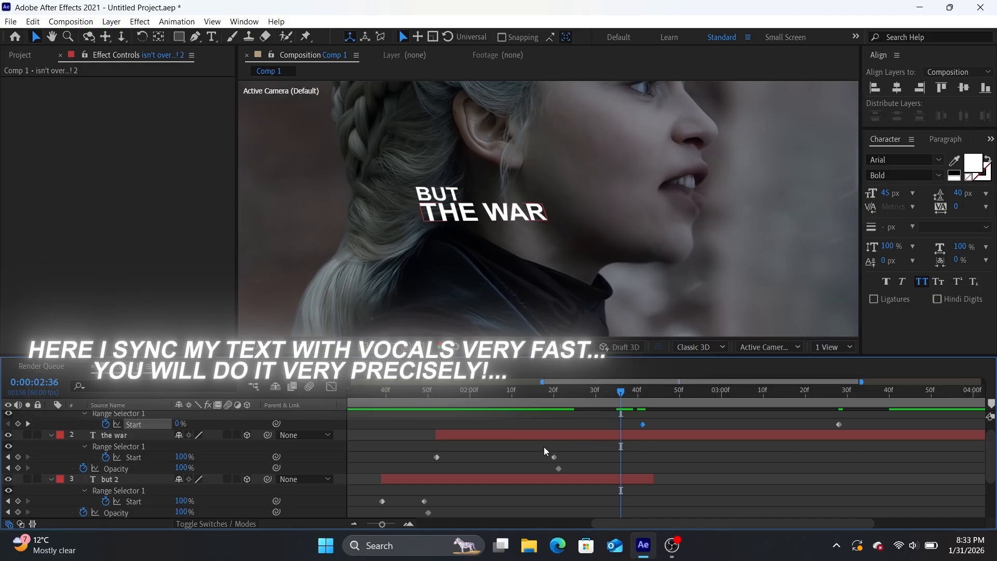
{"action": "scroll", "coordinate": [544, 447], "scroll_direction": "up", "scroll_amount": 1}
{"action": "scroll", "coordinate": [544, 447], "scroll_direction": "down", "scroll_amount": 2}
{"action": "scroll", "coordinate": [544, 447], "scroll_direction": "up", "scroll_amount": 2}
{"action": "left_click_drag", "start_coordinate": [544, 433], "coordinate": [620, 455]}
Preview the retimed captions and add an Opacity keyframe to the ISN'T OVER...! layer at 0:00:03:29
{"action": "key", "text": "space"}
{"action": "scroll", "coordinate": [623, 459], "scroll_direction": "up", "scroll_amount": 2}
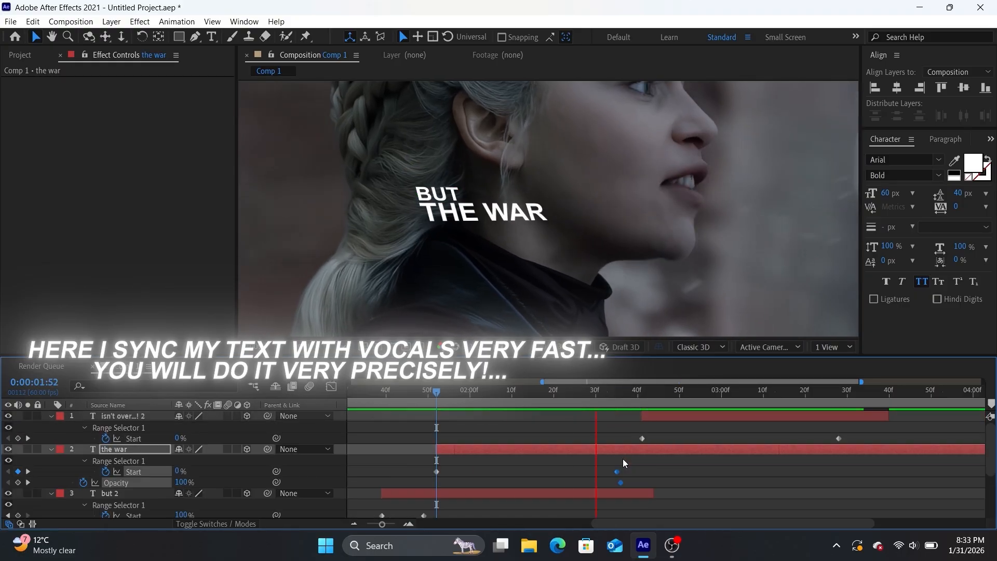
{"action": "scroll", "coordinate": [871, 392], "scroll_direction": "right", "scroll_amount": 3}
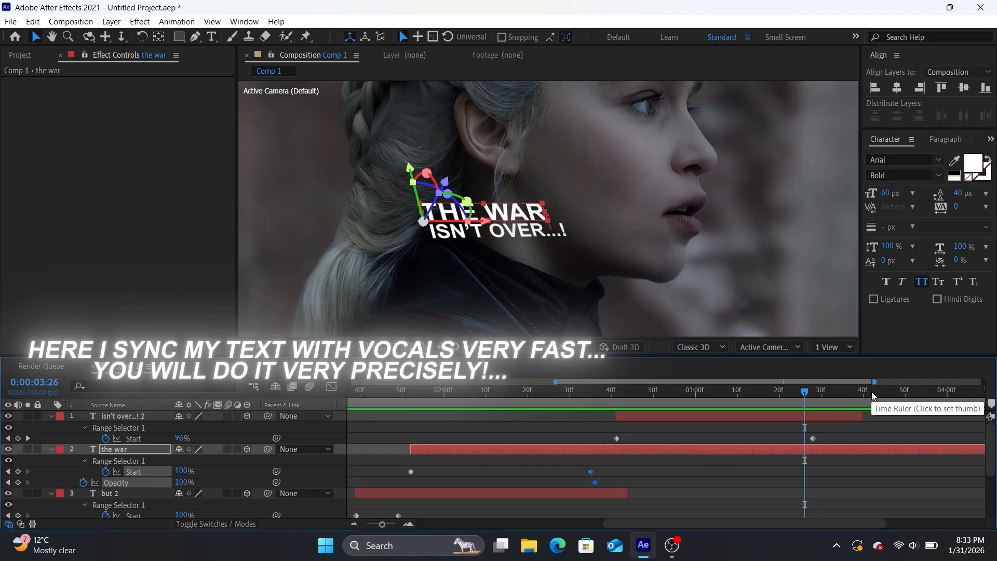
{"action": "left_click", "coordinate": [769, 416]}
{"action": "key", "text": "t"}
{"action": "left_click", "coordinate": [82, 427]}
{"action": "key", "text": "u"}
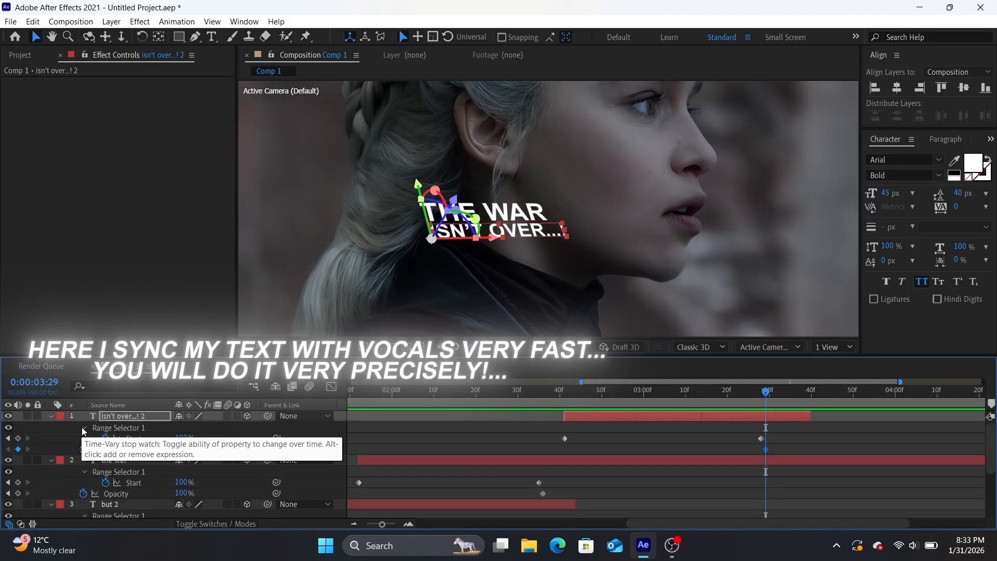
Extend the ISN'T OVER...! layer to 0:00:04:29 and set its opacity to 0% at that time
{"action": "key", "text": "shift+Page_Down"}
{"action": "key", "text": "space"}
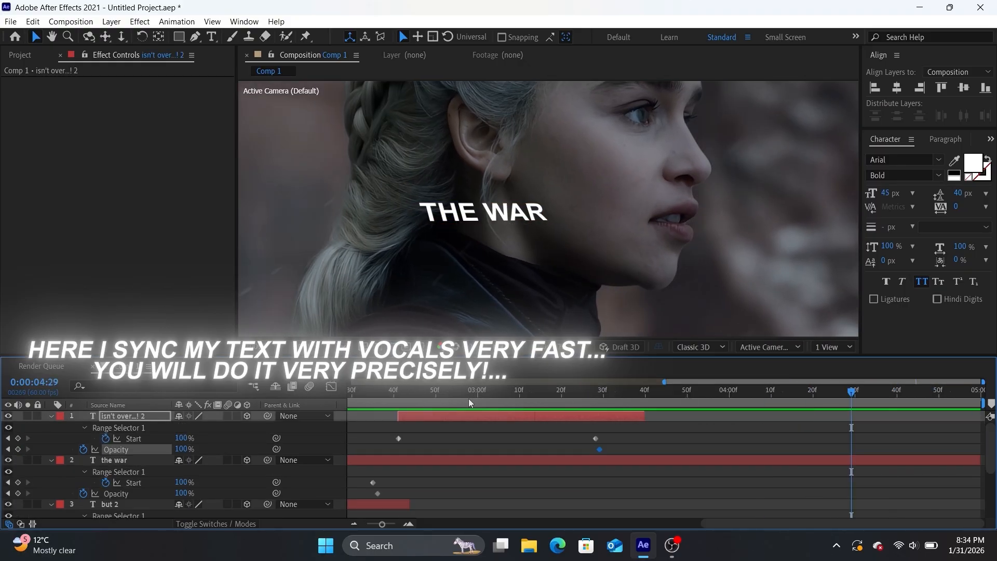
{"action": "left_click_drag", "start_coordinate": [644, 417], "coordinate": [854, 443]}
{"action": "left_click_drag", "start_coordinate": [181, 449], "coordinate": [71, 464]}
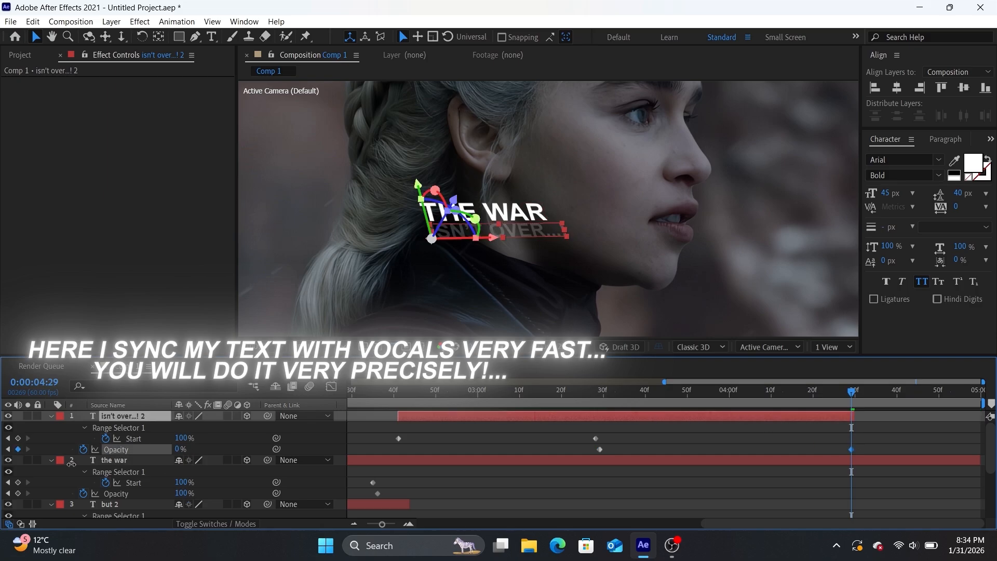
Apply Easy Ease to all Start and Opacity keyframes of the ISN'T OVER...! layer and collapse its properties
{"action": "left_click", "coordinate": [354, 524]}
{"action": "left_click_drag", "start_coordinate": [637, 436], "coordinate": [920, 459]}
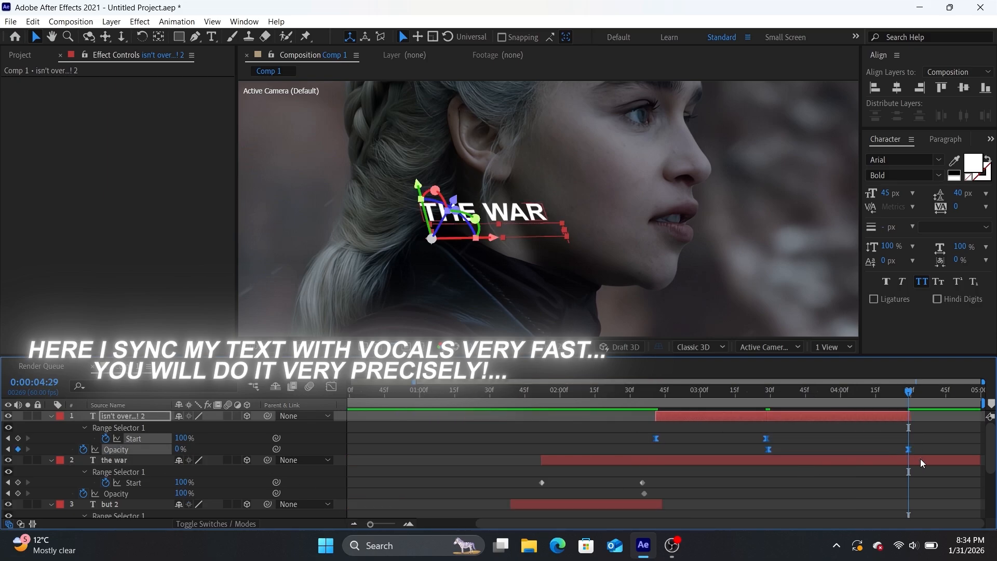
{"action": "key", "text": "u"}
Trim the end of the THE WAR layer at 0:00:04:30
{"action": "left_click", "coordinate": [961, 426]}
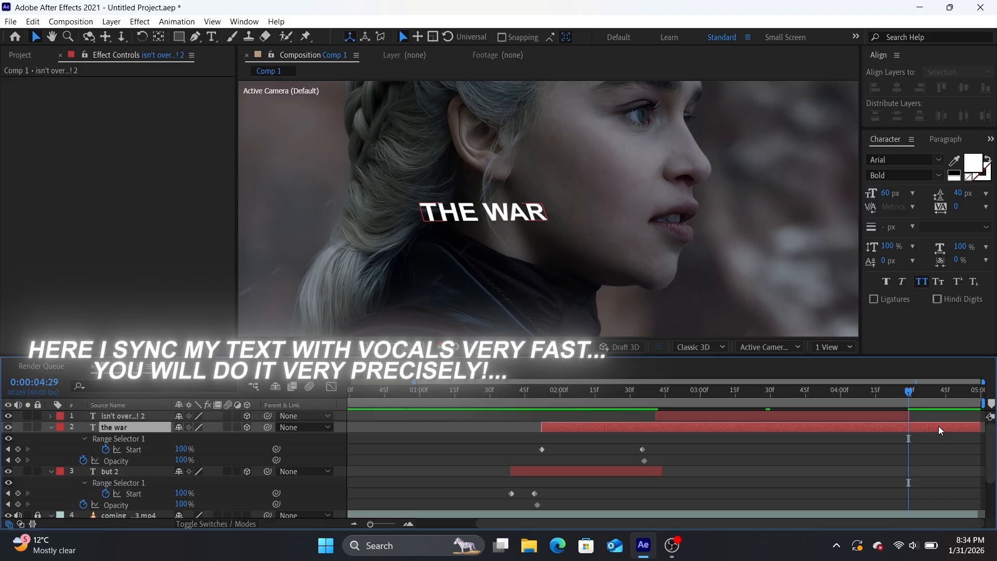
{"action": "key", "text": "Page_Down"}
{"action": "key", "text": "alt+bracketright"}
{"action": "key", "text": "F2"}
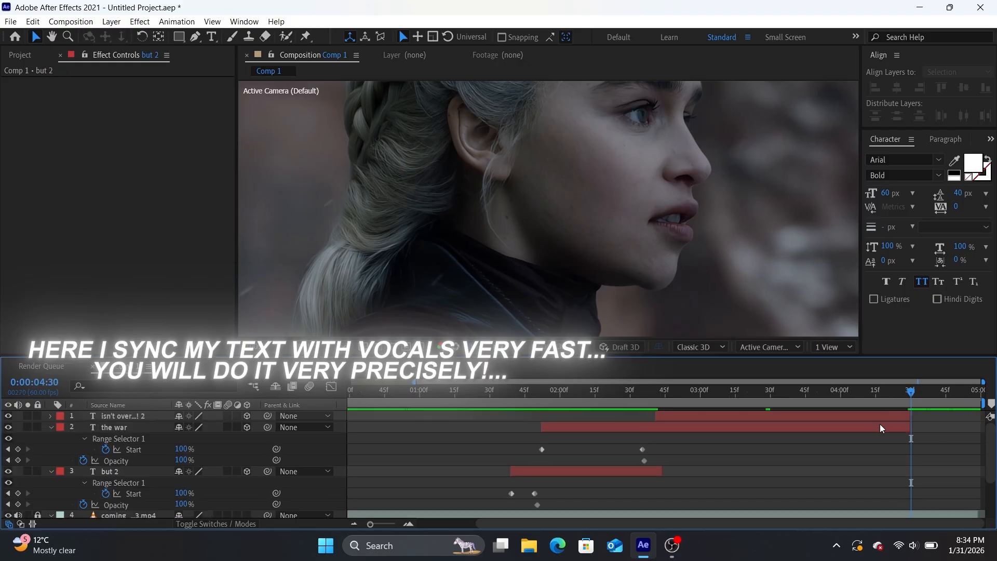
Set the THE WAR layer's opacity to 0% at 0:00:04:29, Easy Ease all its keyframes, and collapse its properties
{"action": "left_click", "coordinate": [880, 424]}
{"action": "key", "text": "Page_Up"}
{"action": "left_click_drag", "start_coordinate": [185, 460], "coordinate": [148, 460]}
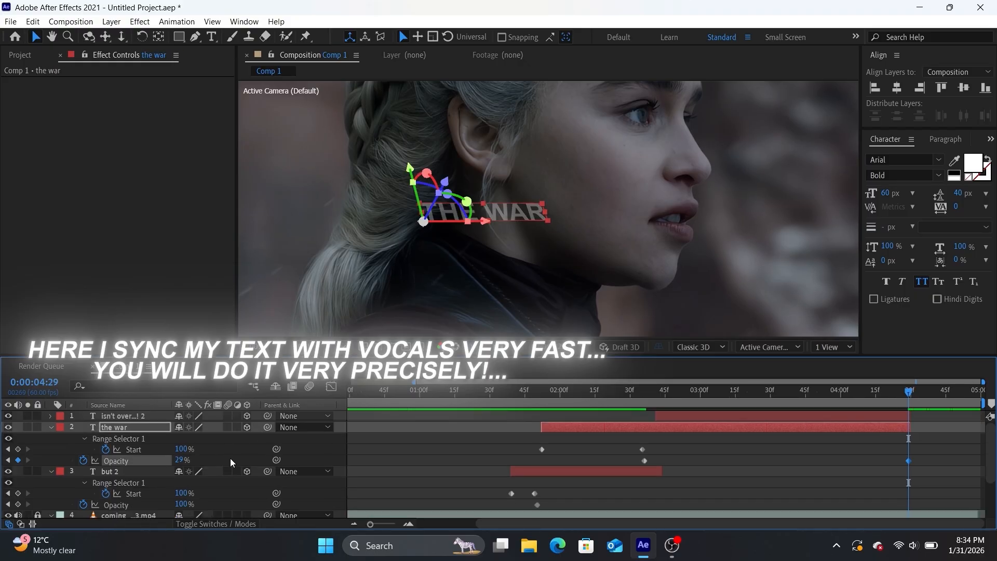
{"action": "left_click_drag", "start_coordinate": [232, 463], "coordinate": [218, 462]}
{"action": "left_click_drag", "start_coordinate": [506, 444], "coordinate": [924, 467]}
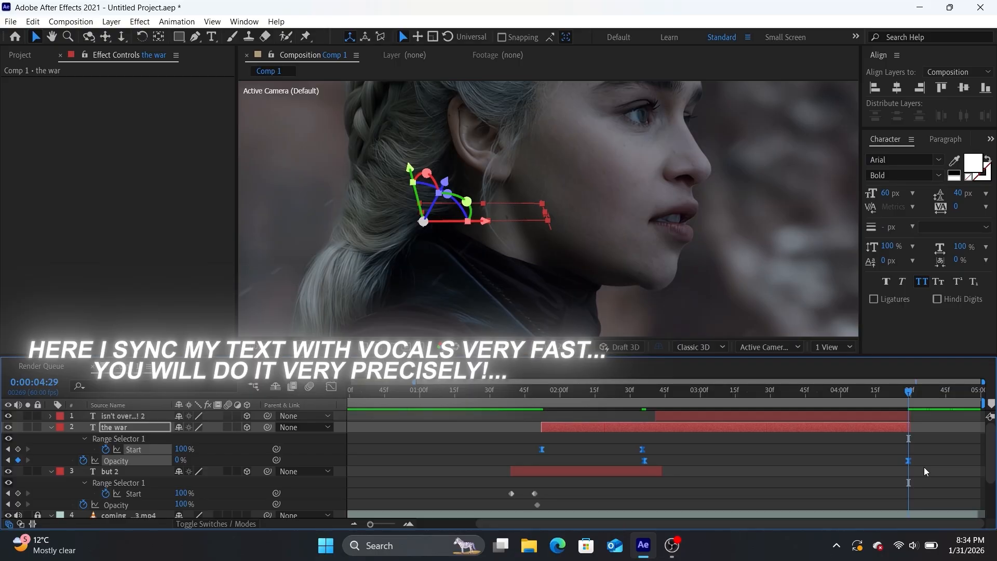
{"action": "key", "text": "u"}
Extend the BUT layer to match the other captions' end, set its opacity to 0% at 0:00:04:29, and select all its keyframes
{"action": "left_click_drag", "start_coordinate": [662, 439], "coordinate": [899, 436]}
{"action": "left_click_drag", "start_coordinate": [913, 447], "coordinate": [913, 449]}
{"action": "left_click_drag", "start_coordinate": [185, 471], "coordinate": [18, 467]}
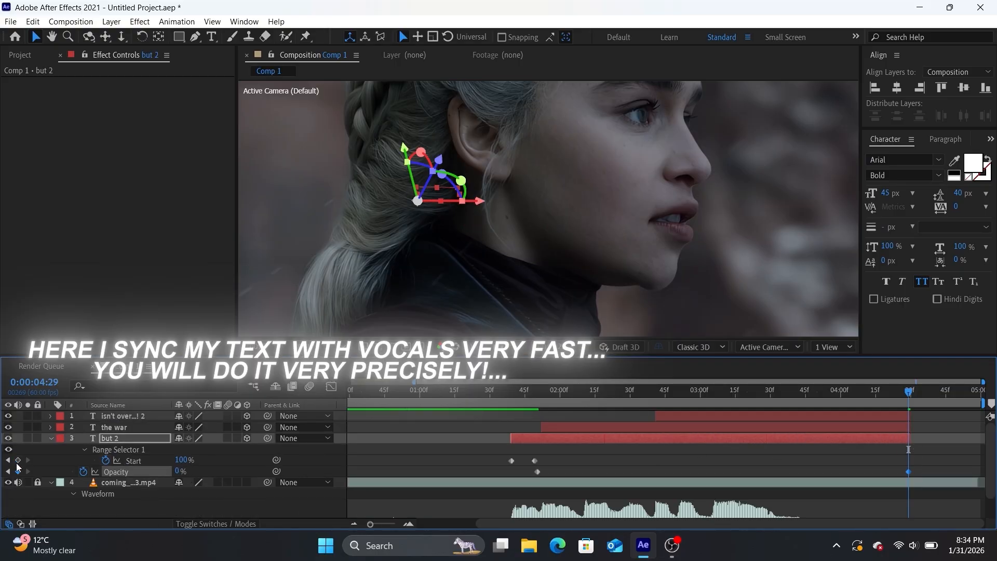
{"action": "left_click_drag", "start_coordinate": [498, 456], "coordinate": [931, 477]}
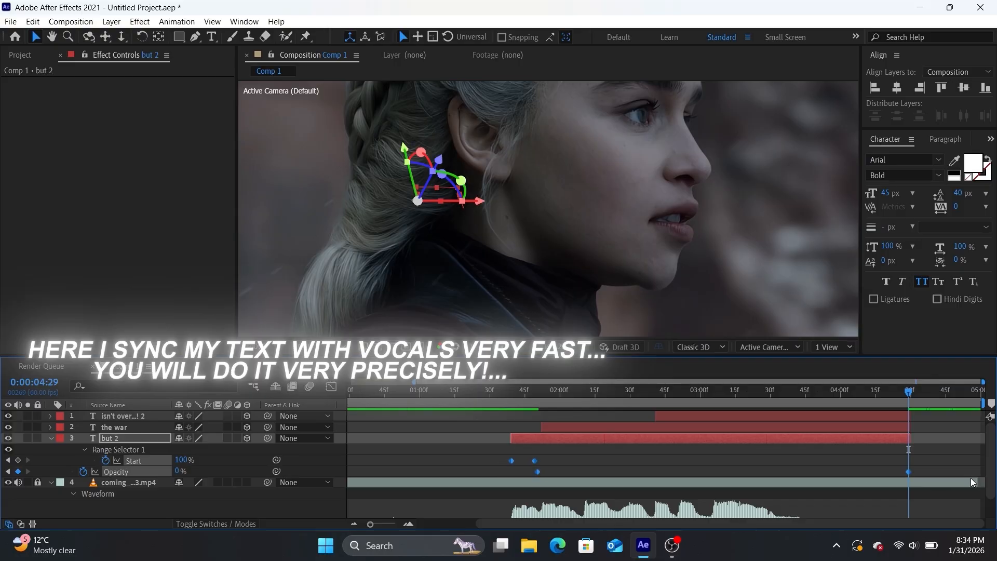
Preview the three fading captions against the spoken audio
{"action": "key", "text": "space"}
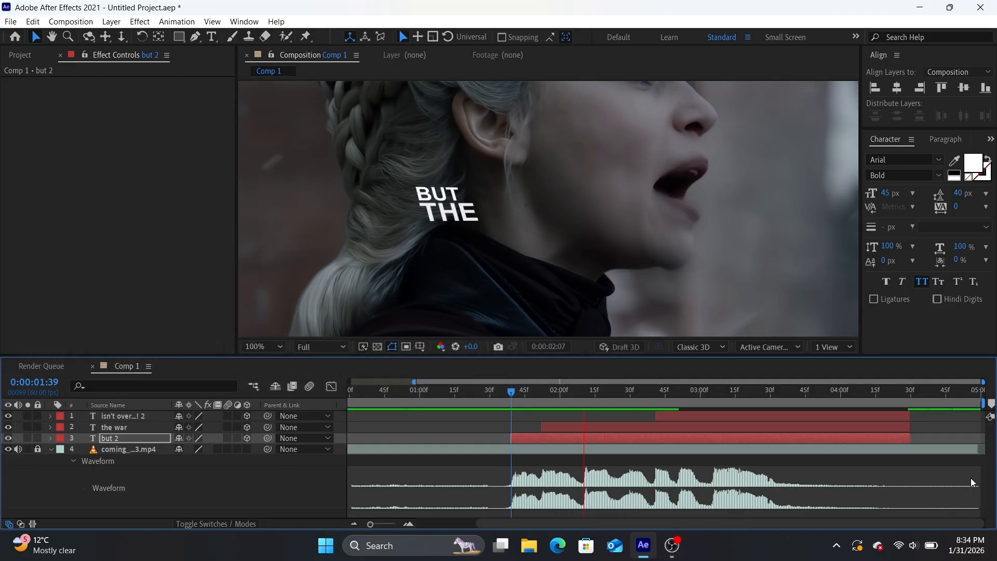
{"action": "key", "text": "space"}
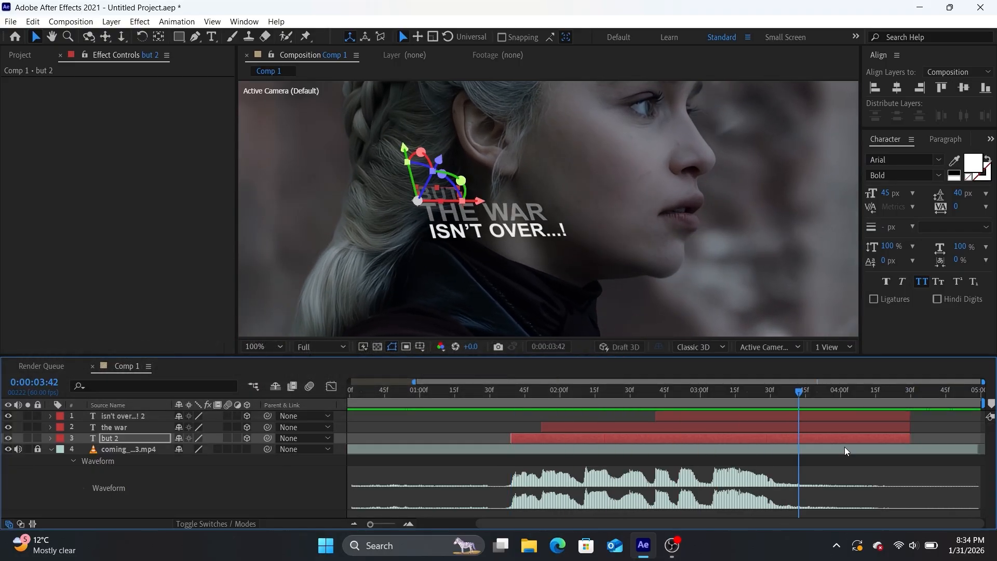
{"action": "left_click_drag", "start_coordinate": [798, 402], "coordinate": [718, 429]}
Change the fill color of the THE WAR text to pure red
{"action": "left_click", "coordinate": [718, 427]}
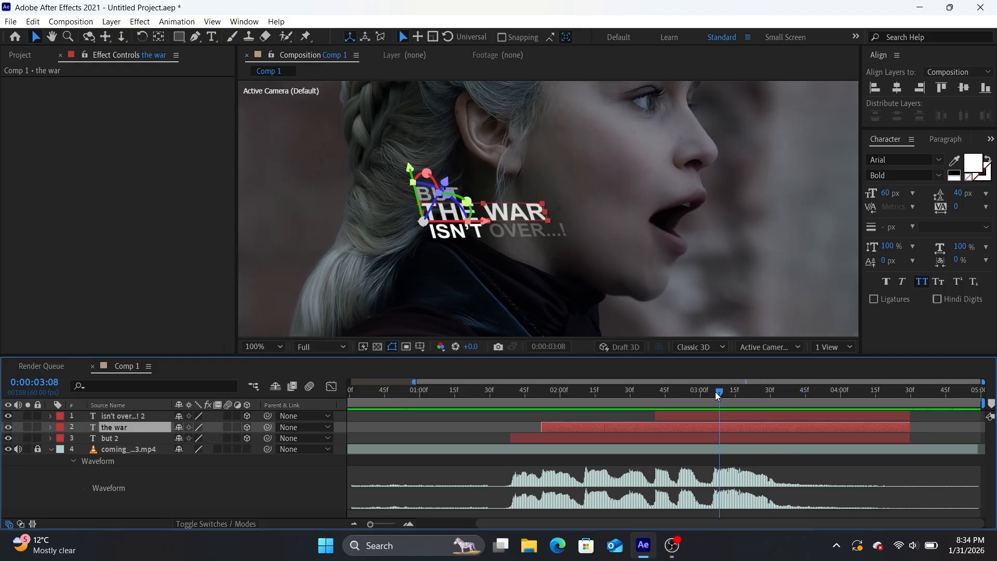
{"action": "left_click_drag", "start_coordinate": [715, 392], "coordinate": [635, 405]}
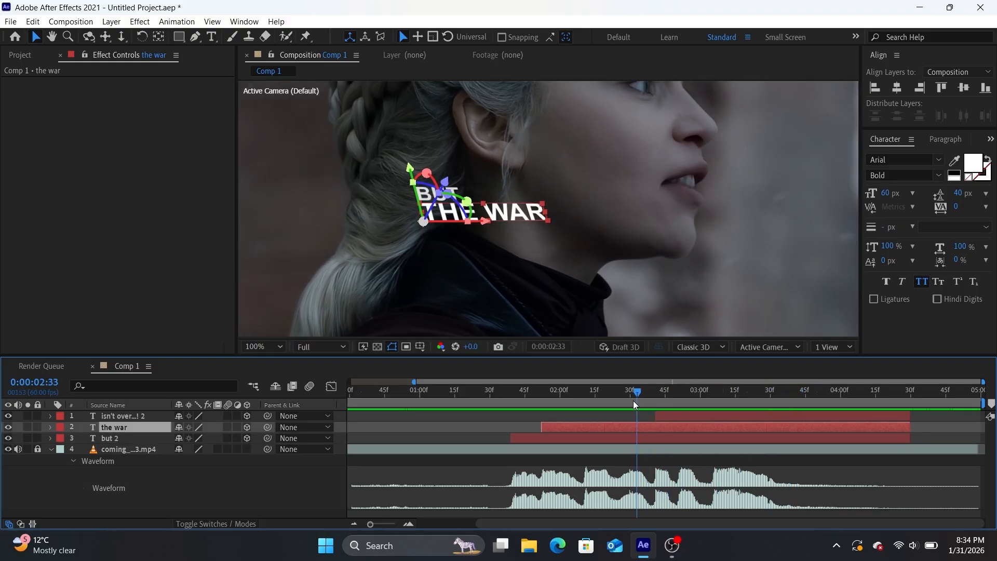
{"action": "left_click", "coordinate": [973, 161]}
{"action": "left_click", "coordinate": [477, 342]}
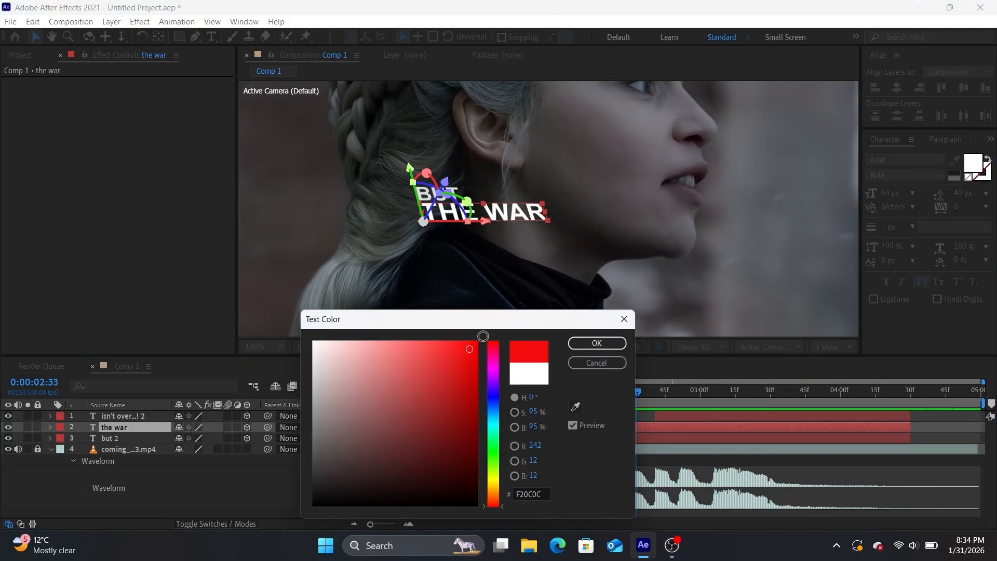
{"action": "left_click", "coordinate": [597, 343]}
Pre-compose the three text layers as Pre-comp 1, moving all attributes and adjusting the duration to the selected layers' time span
{"action": "left_click", "coordinate": [657, 437]}
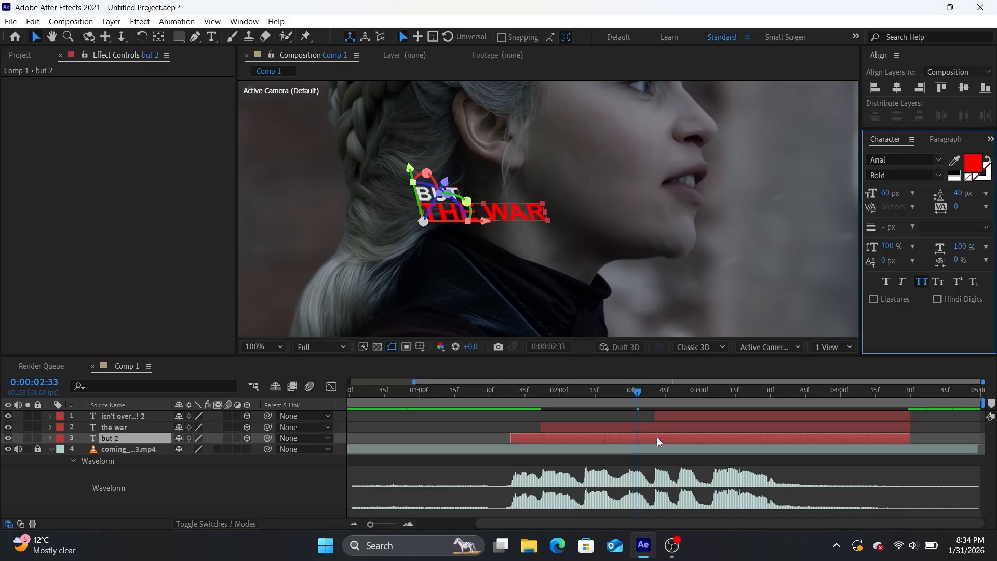
{"action": "left_click", "coordinate": [111, 414], "text": "shift"}
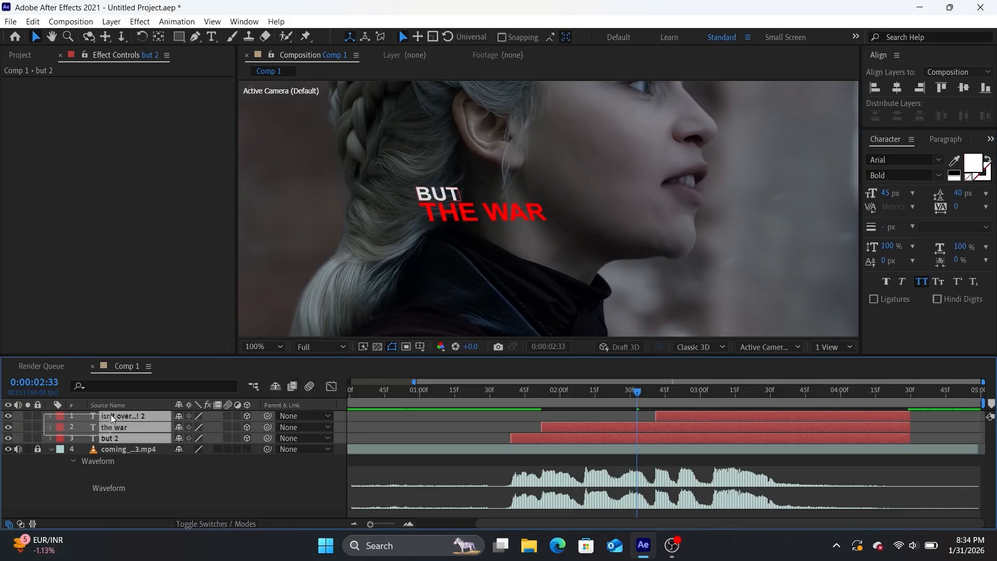
{"action": "right_click", "coordinate": [110, 414]}
{"action": "left_click", "coordinate": [167, 346]}
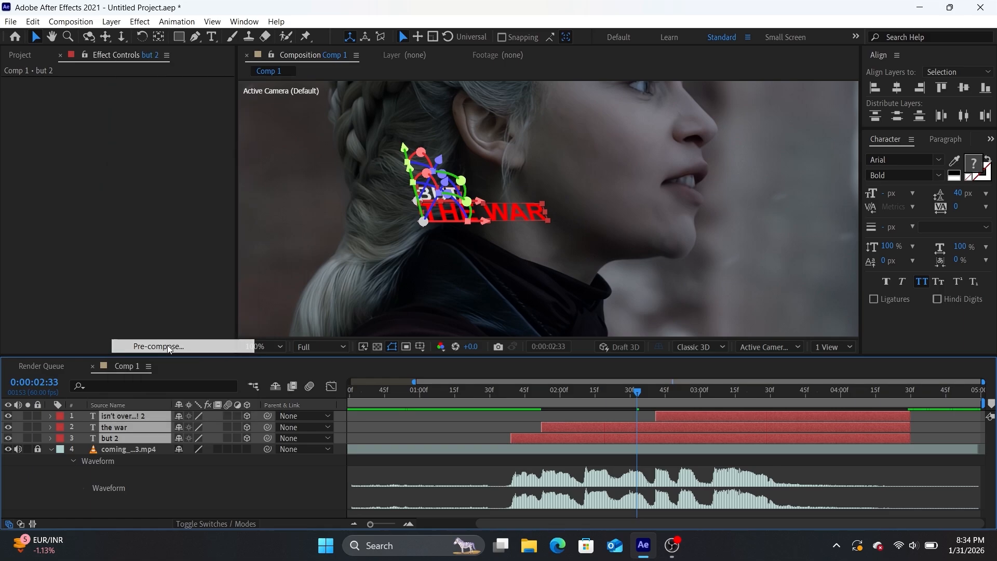
{"action": "left_click", "coordinate": [454, 278]}
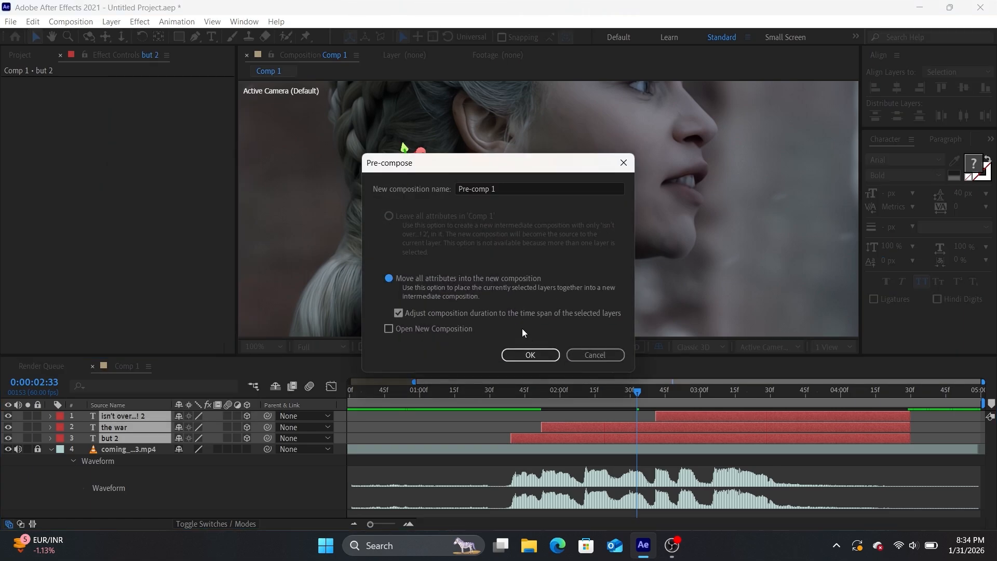
{"action": "left_click", "coordinate": [531, 355]}
Apply the BCC Cross Glitch effect to Pre-comp 1 with the time set at 0:00:03:00
{"action": "left_click_drag", "start_coordinate": [644, 395], "coordinate": [700, 410]}
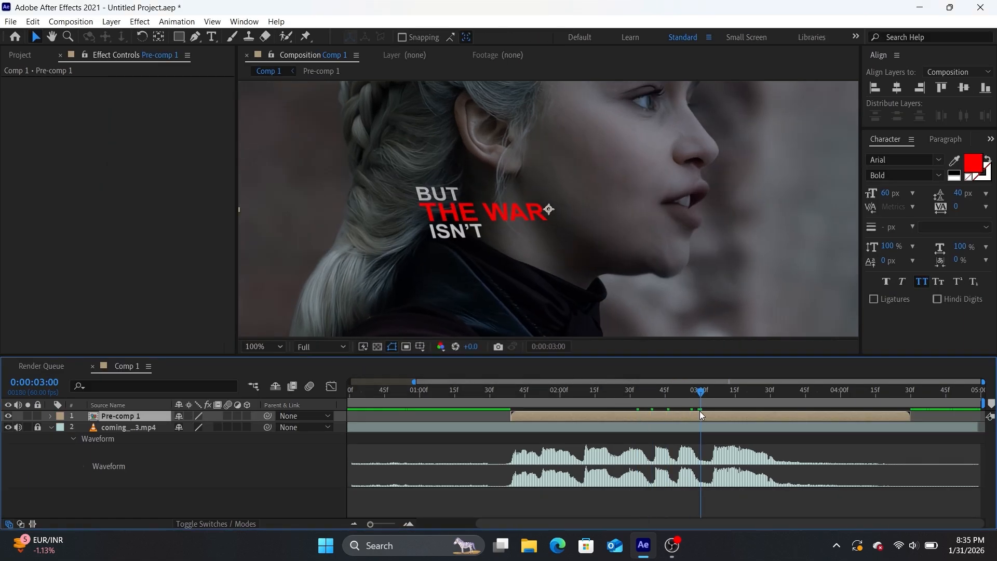
{"action": "key", "text": "ctrl+space"}
{"action": "type", "text": "bc"}
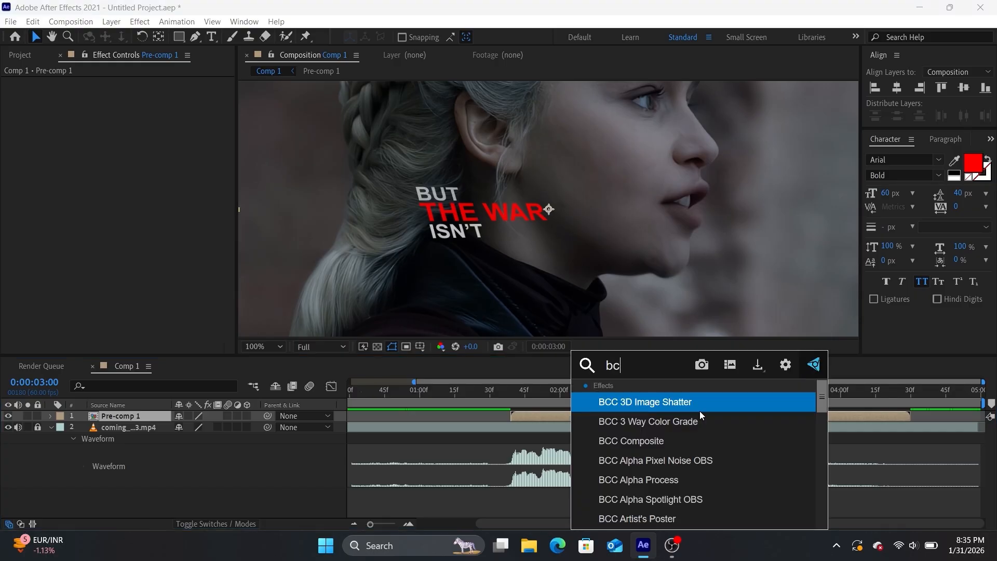
{"action": "type", "text": "c cro"}
{"action": "key", "text": "Return"}
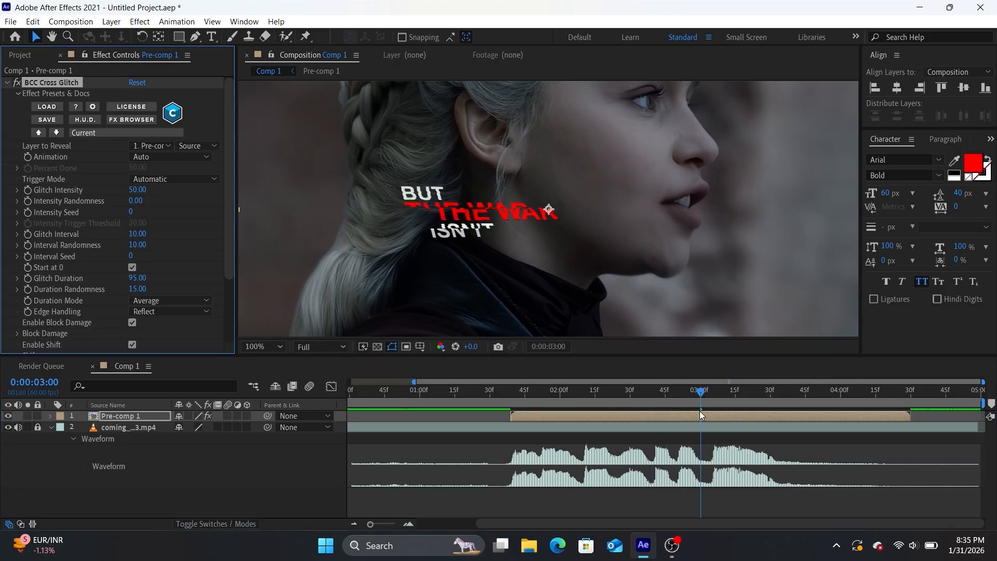
Set the Cross Glitch animation to Pct. Done and its Percent Done to 6
{"action": "left_click", "coordinate": [194, 156]}
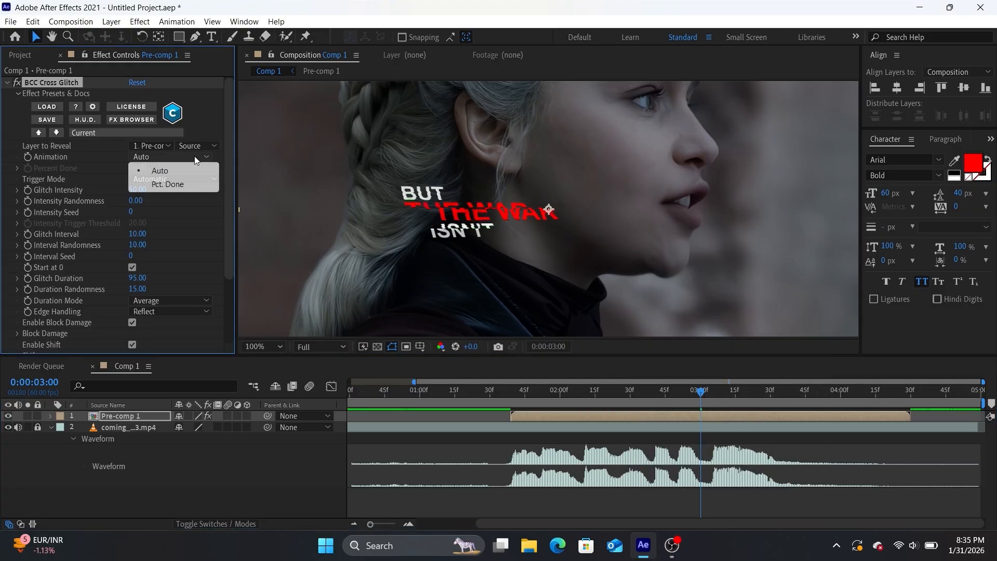
{"action": "left_click", "coordinate": [185, 182]}
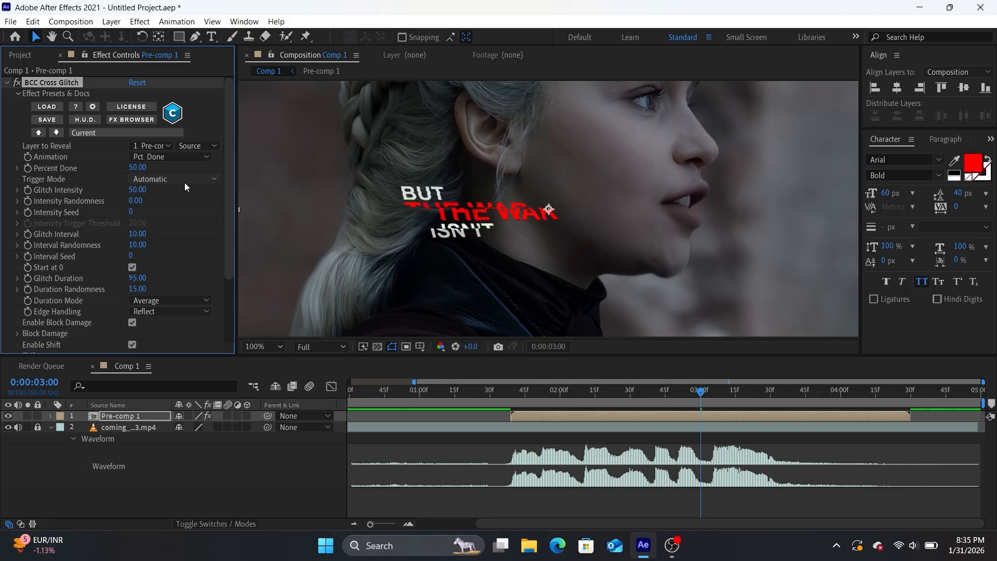
{"action": "left_click", "coordinate": [141, 168]}
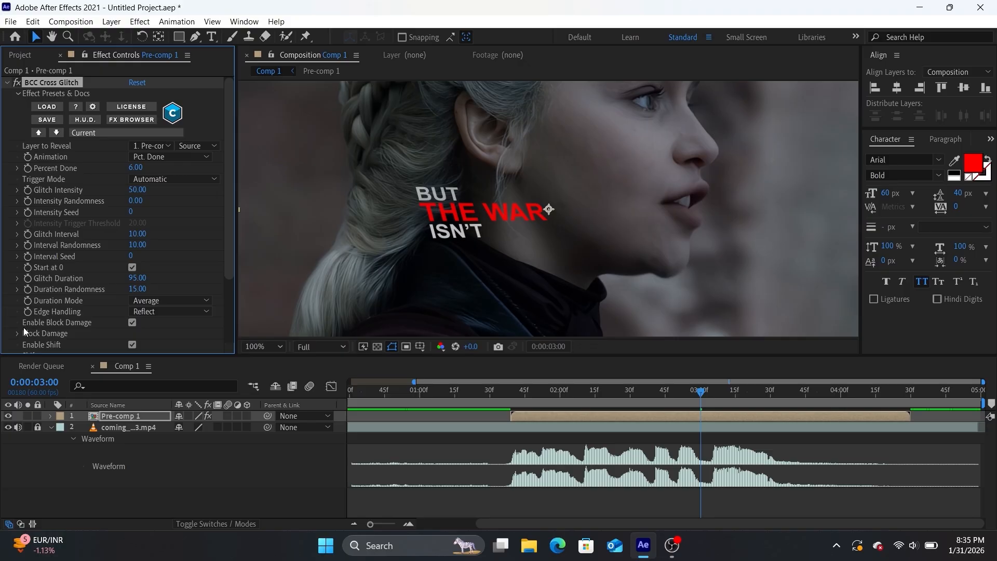
Set the Cross Glitch Block Damage Intensity to 50 and collapse the effect's settings
{"action": "scroll", "coordinate": [24, 329], "scroll_direction": "down", "scroll_amount": 3}
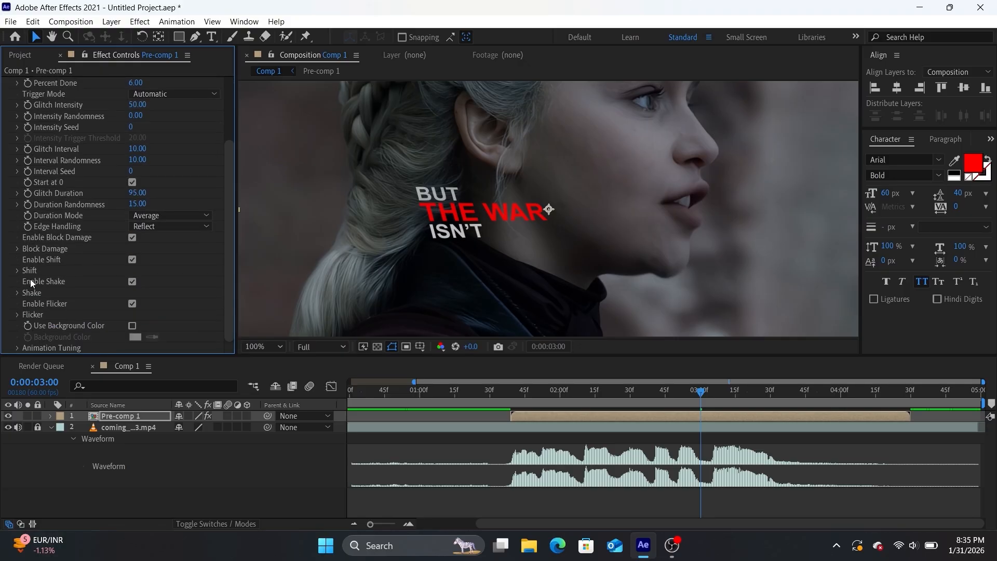
{"action": "left_click", "coordinate": [18, 250]}
{"action": "scroll", "coordinate": [78, 250], "scroll_direction": "down", "scroll_amount": 3}
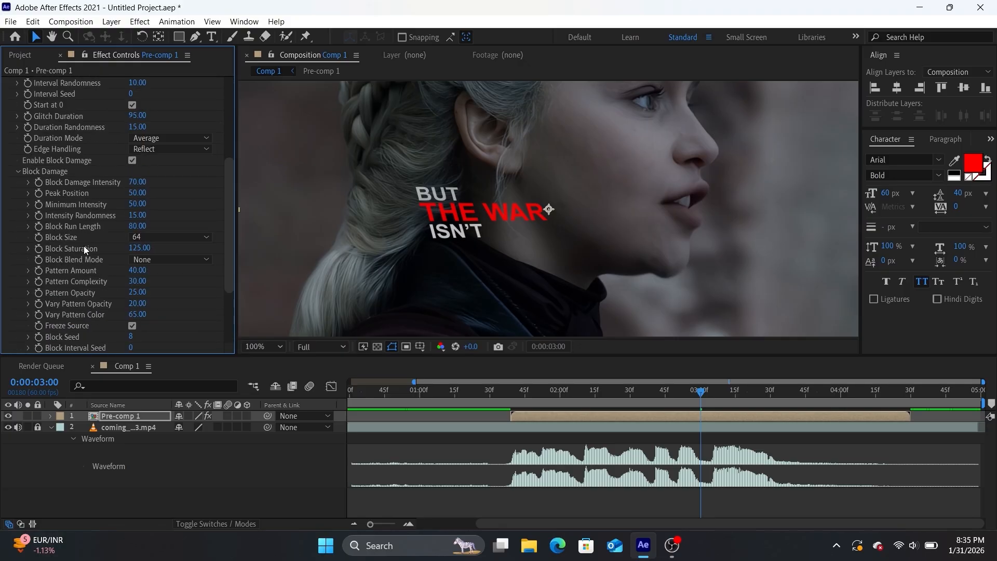
{"action": "left_click", "coordinate": [137, 182]}
{"action": "type", "text": "50"}
{"action": "key", "text": "Return"}
{"action": "scroll", "coordinate": [8, 83], "scroll_direction": "up", "scroll_amount": 6}
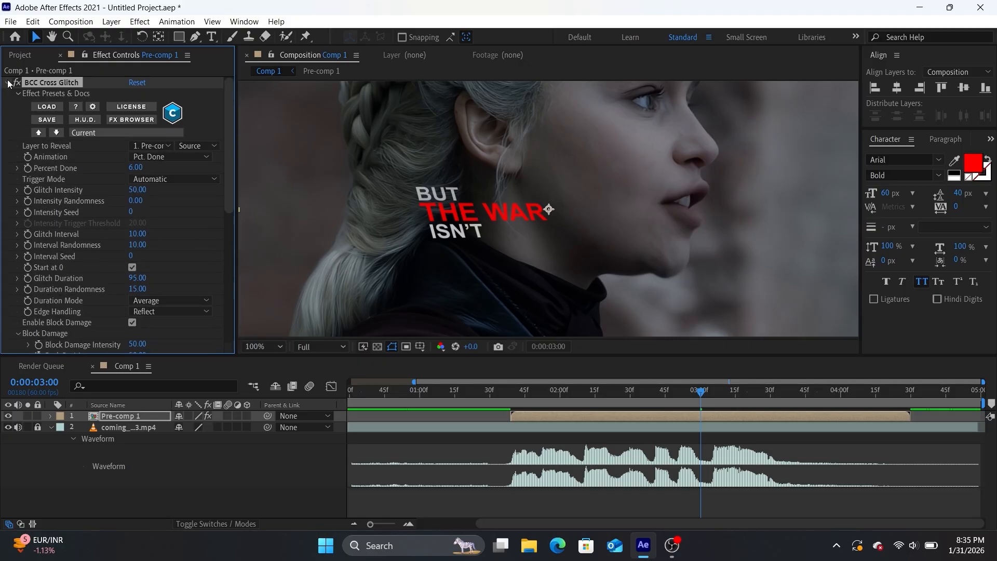
{"action": "left_click", "coordinate": [7, 83]}
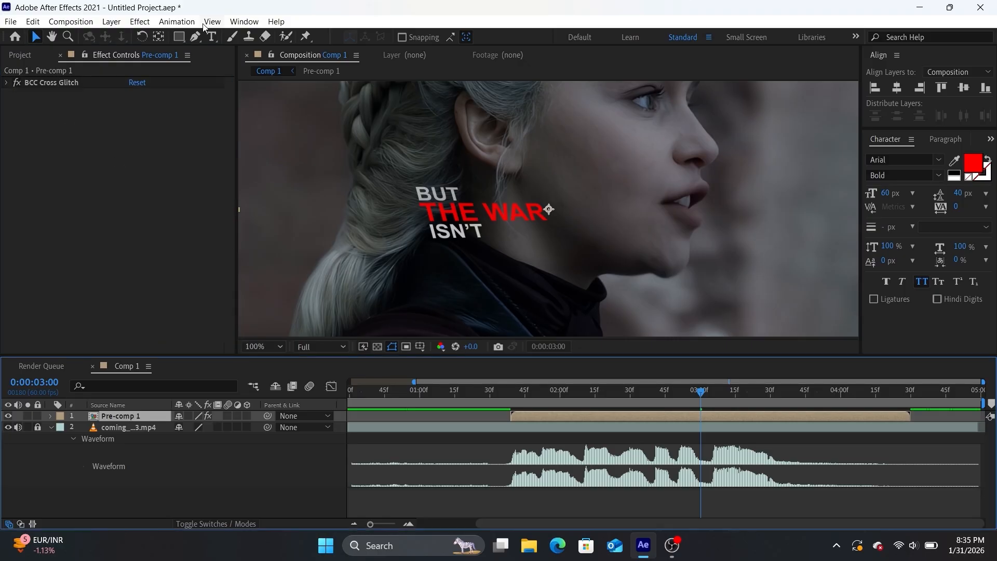
Apply the recent Text Effect animation preset to Pre-comp 1 and collapse the settings of its added effects
{"action": "left_click", "coordinate": [182, 21]}
{"action": "mouse_move", "coordinate": [228, 63]}
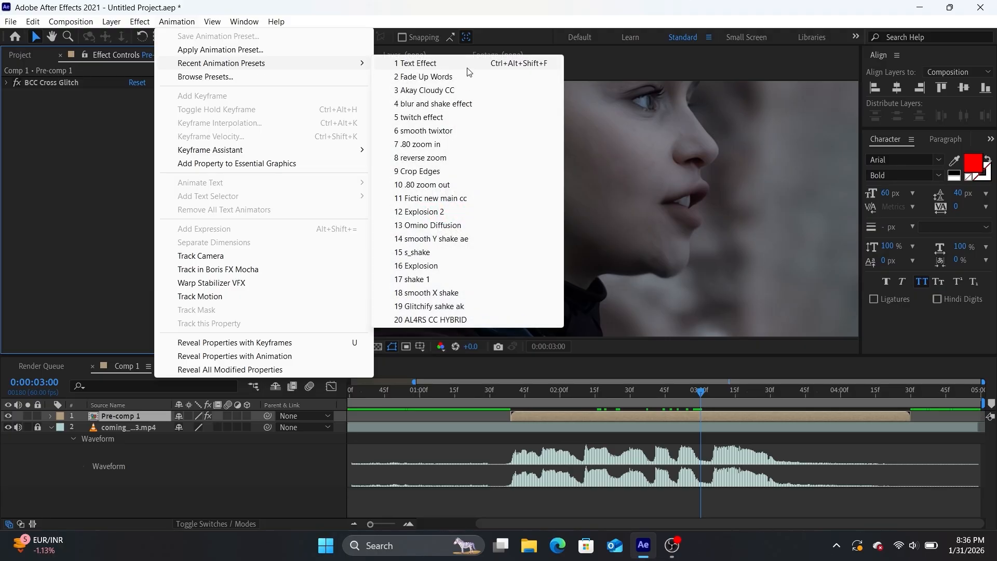
{"action": "left_click", "coordinate": [467, 66]}
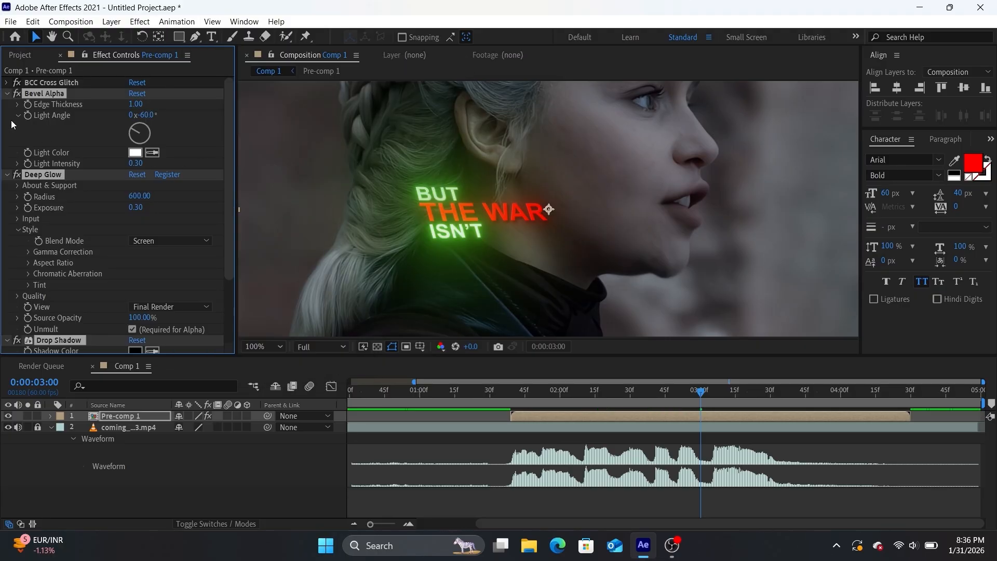
{"action": "left_click", "coordinate": [7, 93]}
{"action": "left_click", "coordinate": [26, 171]}
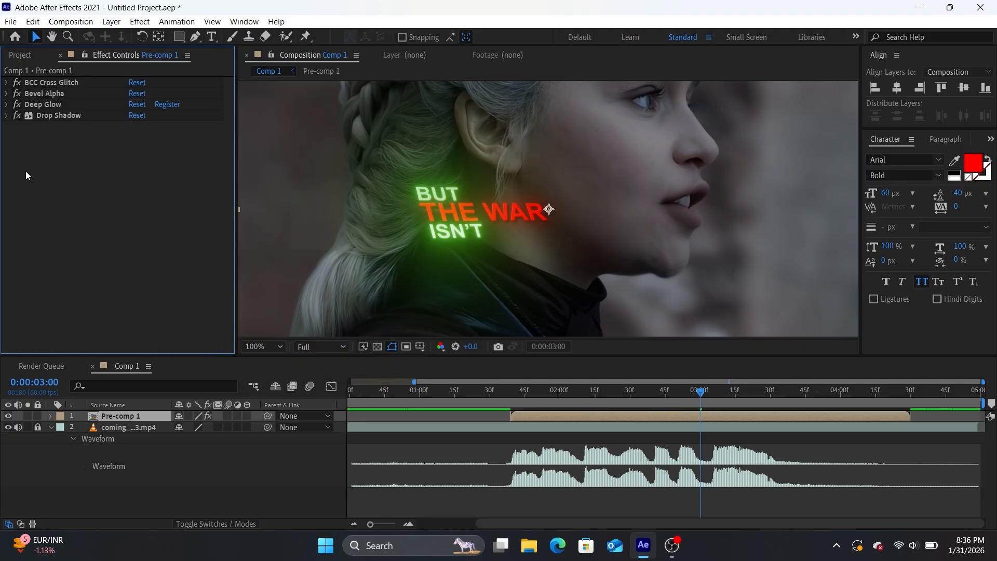
Disable the Tint option of the Deep Glow effect on Pre-comp 1 and collapse the effect's settings
{"action": "left_click", "coordinate": [6, 106]}
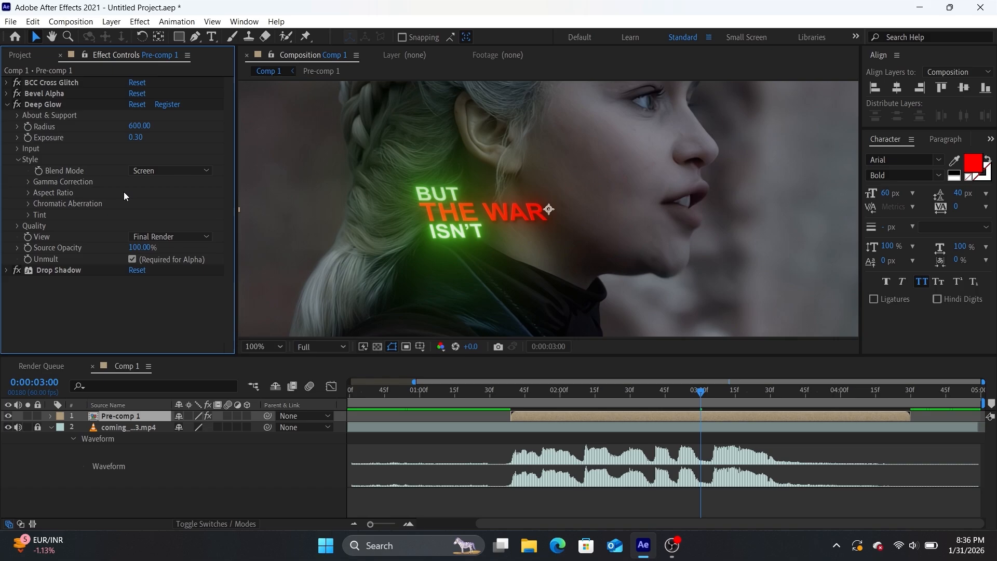
{"action": "left_click", "coordinate": [28, 215]}
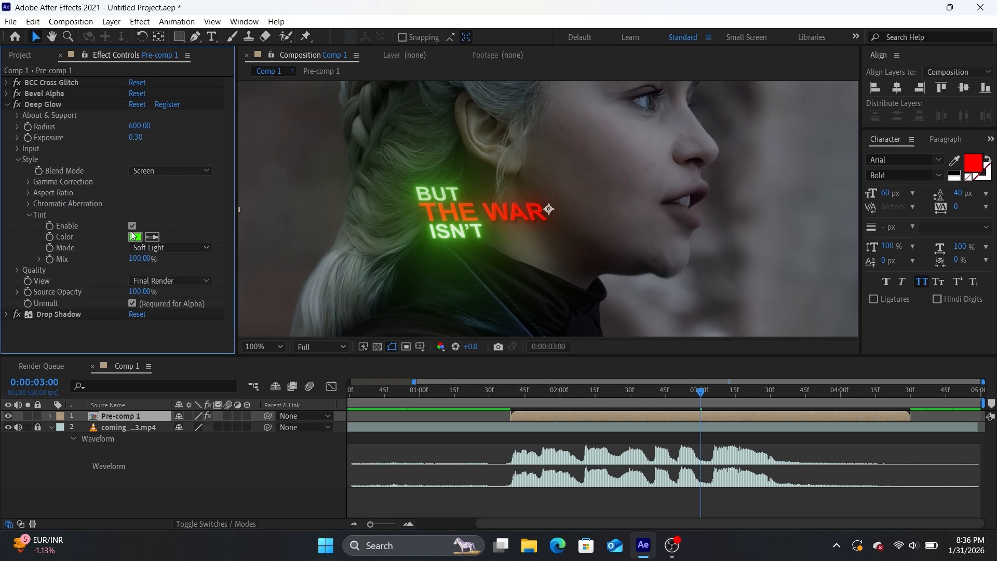
{"action": "left_click", "coordinate": [6, 105]}
{"action": "left_click", "coordinate": [78, 226]}
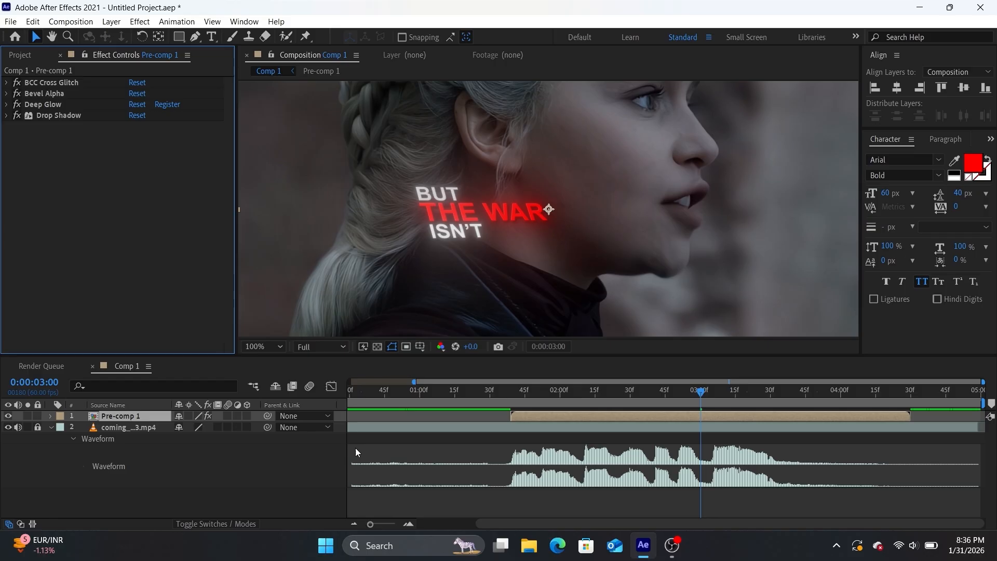
Fit the whole composition in the viewer and preview the animation from 0:00:00:00
{"action": "left_click_drag", "start_coordinate": [369, 524], "coordinate": [367, 523]}
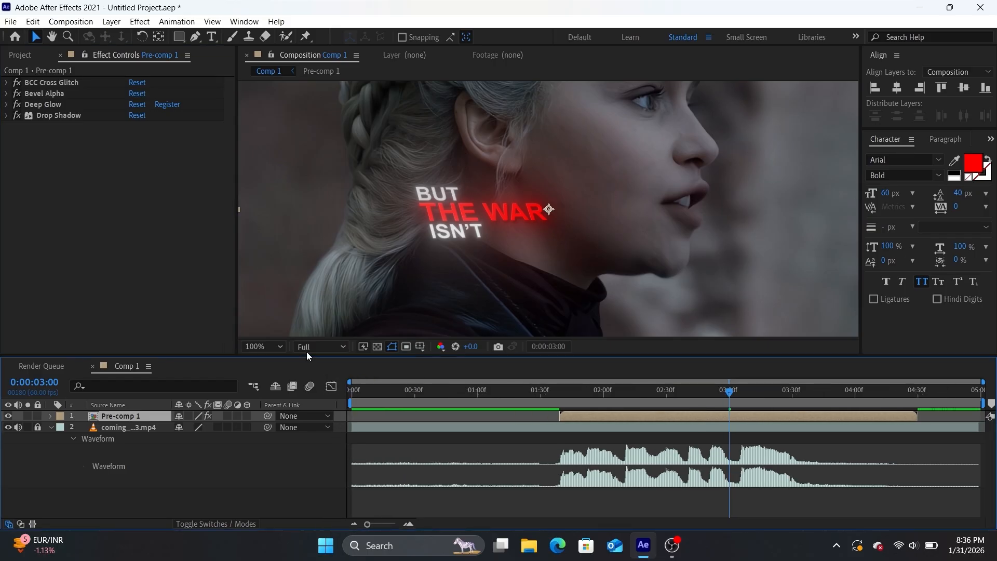
{"action": "left_click", "coordinate": [279, 345]}
{"action": "left_click", "coordinate": [295, 113]}
{"action": "left_click_drag", "start_coordinate": [719, 391], "coordinate": [350, 440]}
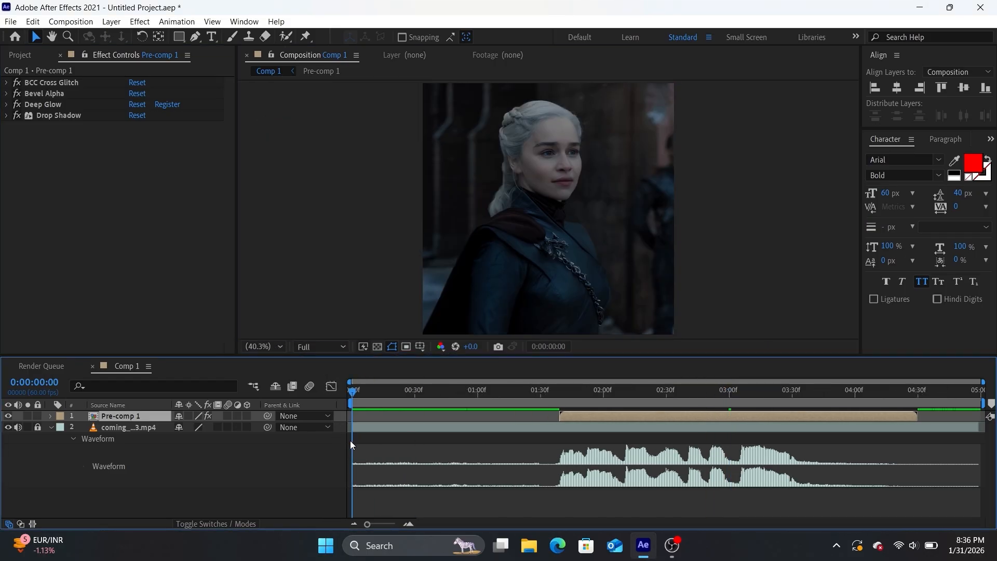
{"action": "key", "text": "space"}
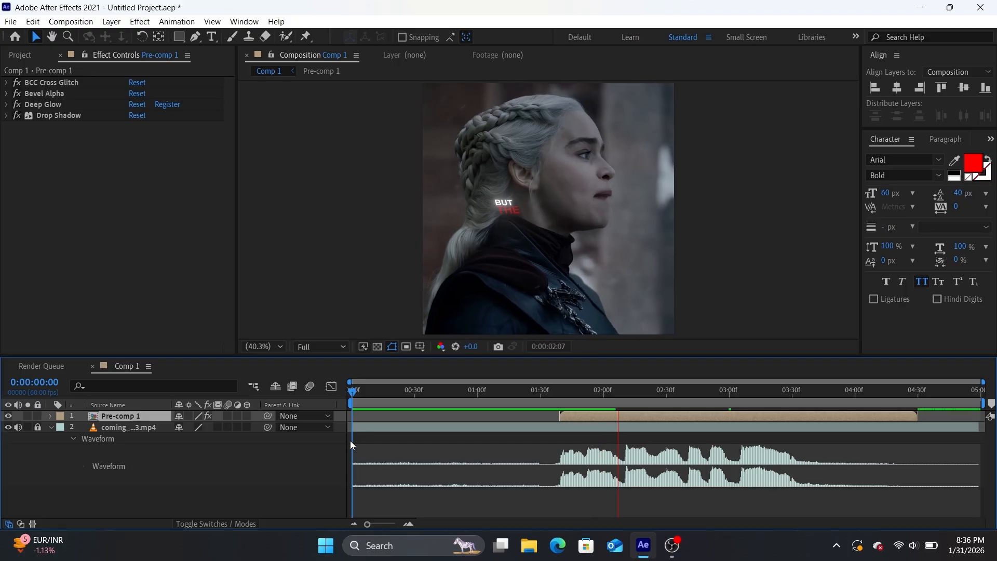